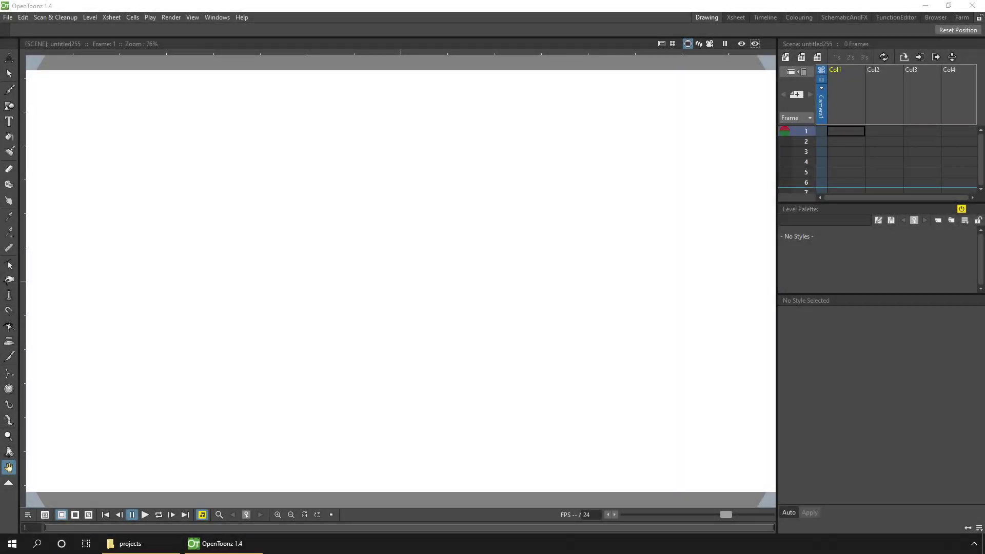
Step: From the Xsheet, start a new level named A as a Toonz Vector Level
left_click(785, 57)
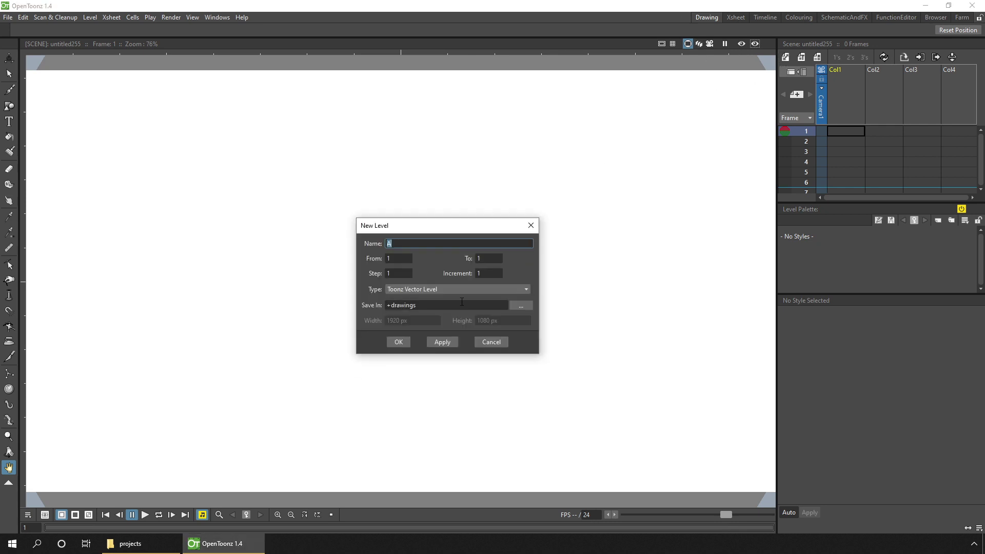
Step: Create level A and place a size-58 text box near the canvas's top left
left_click(397, 341)
left_click(9, 122)
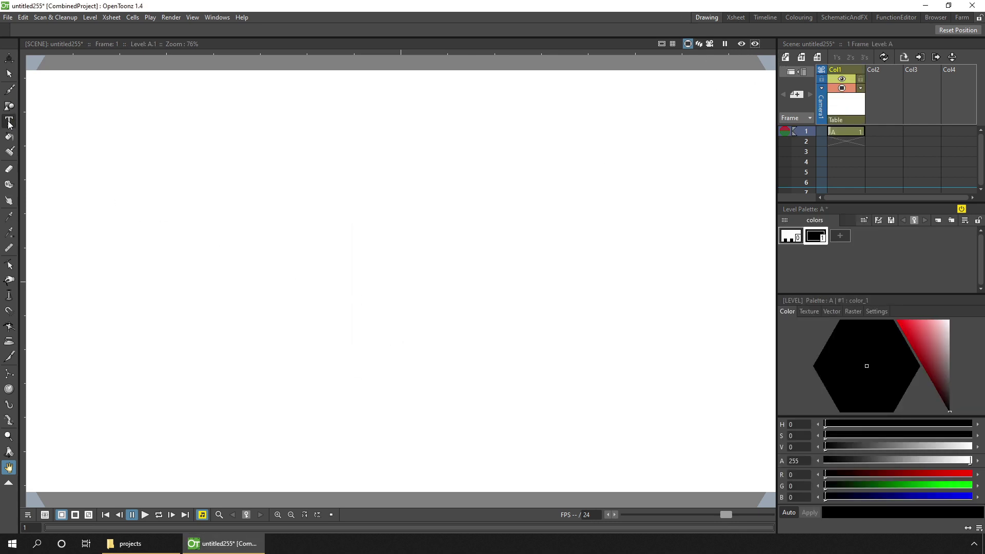
left_click(269, 30)
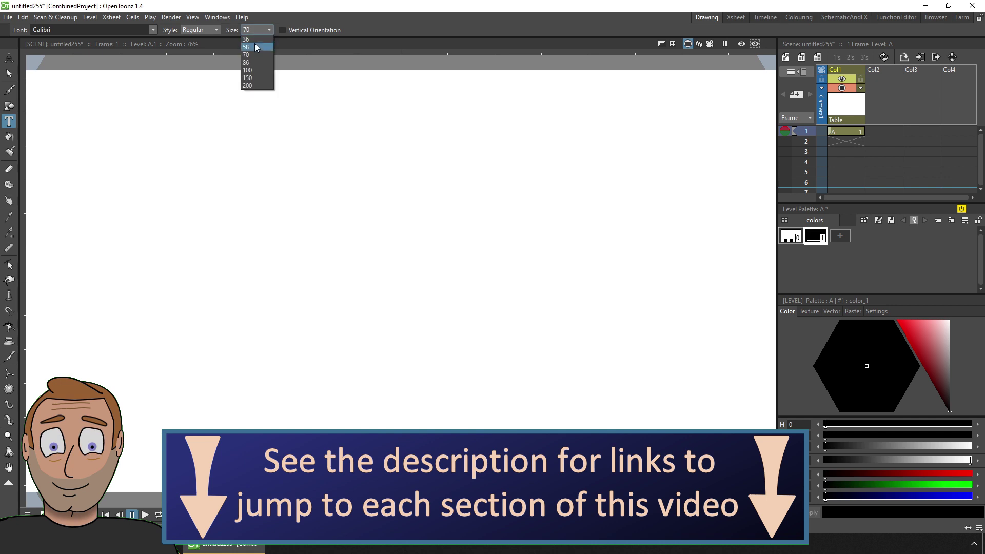
left_click(256, 46)
left_click(39, 137)
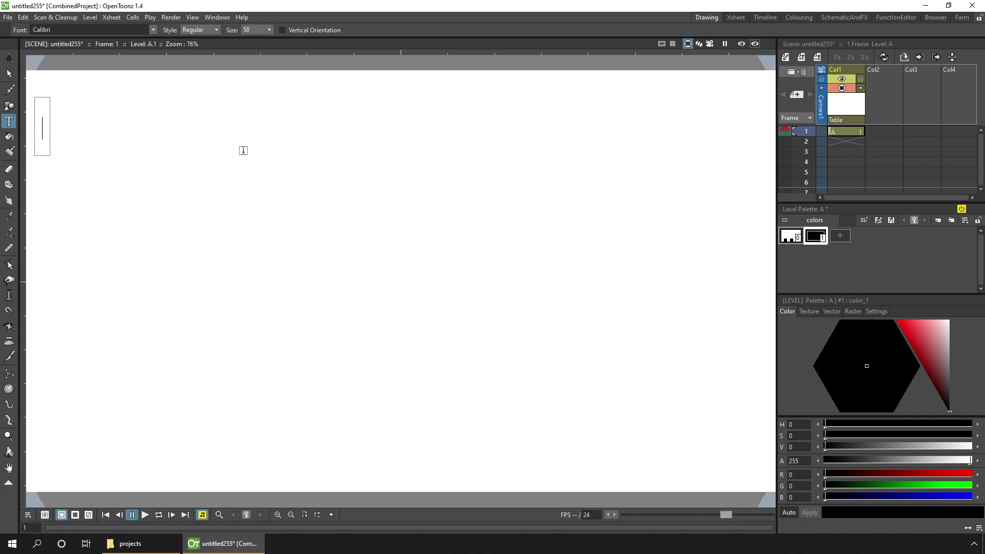
Step: Type the three numbered project-moving tasks, then the closing line 'Projects 101'
type("1. M")
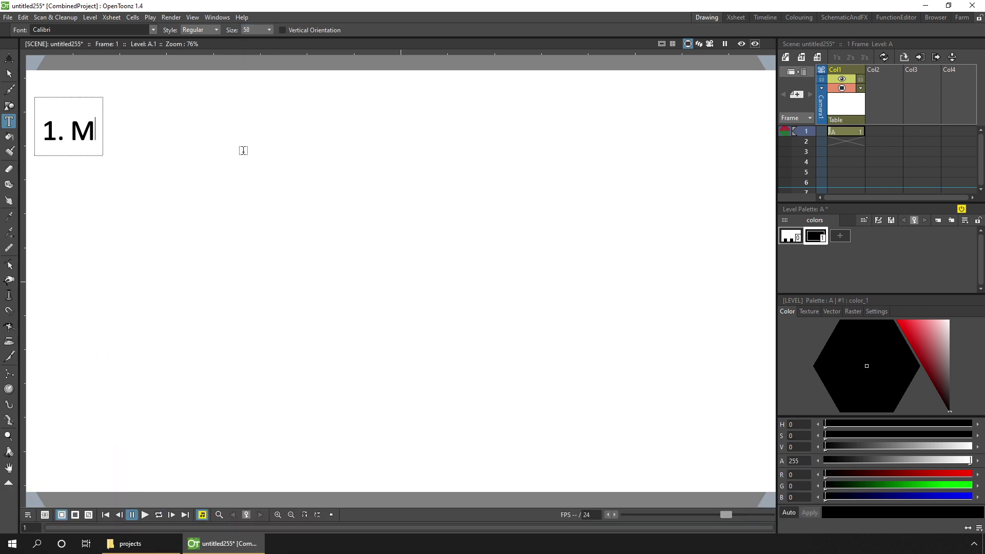
type("ove a project ")
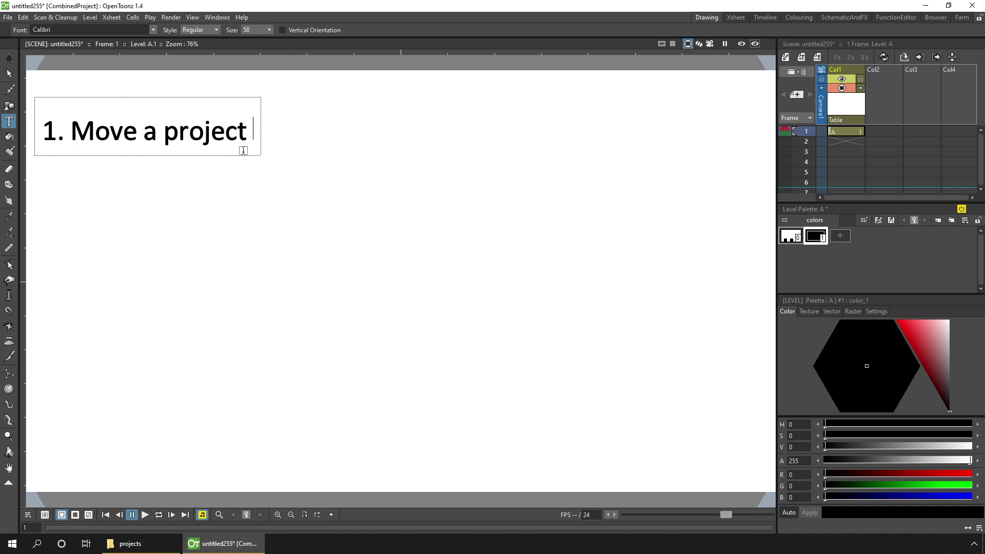
type("and all of its sce")
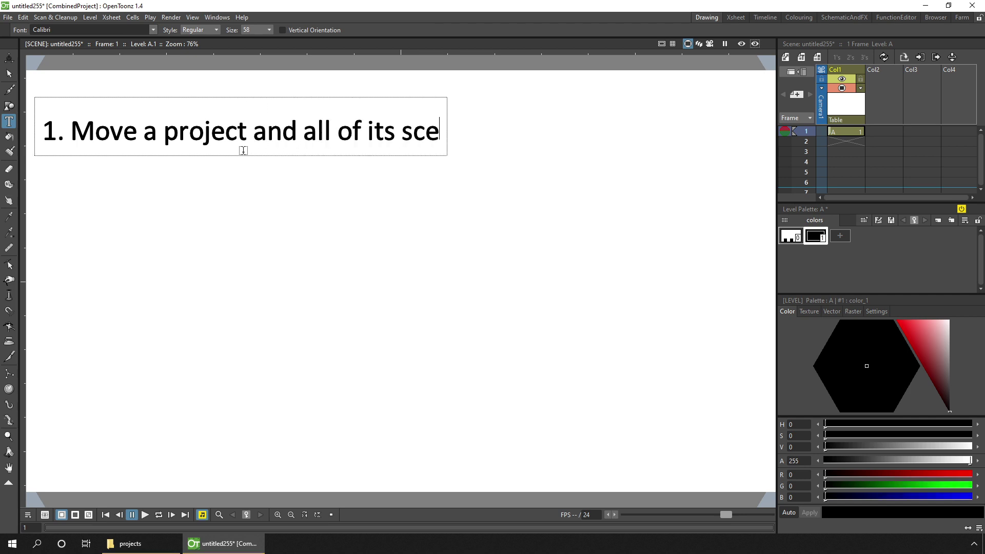
type("nes")
key("Return")
type("2. ")
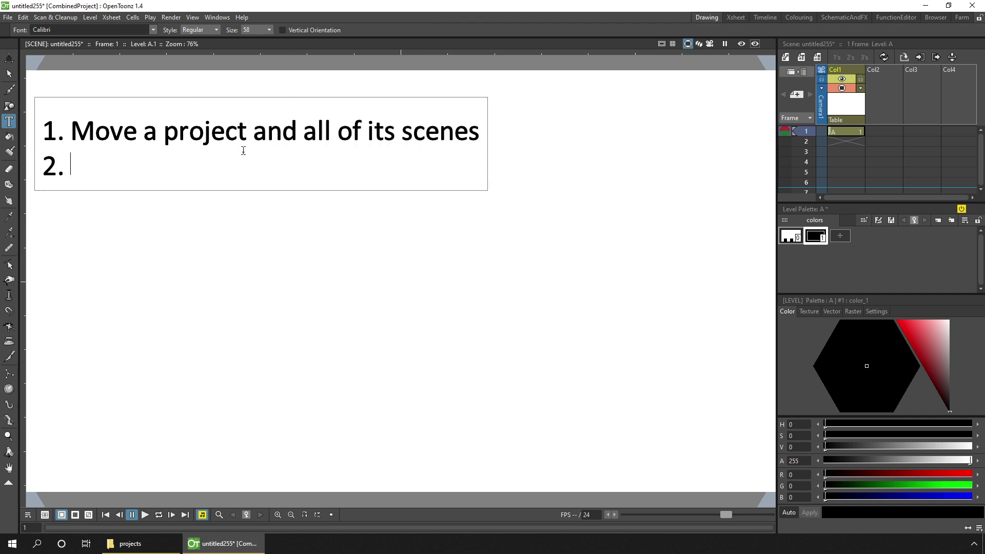
type("Export a sing")
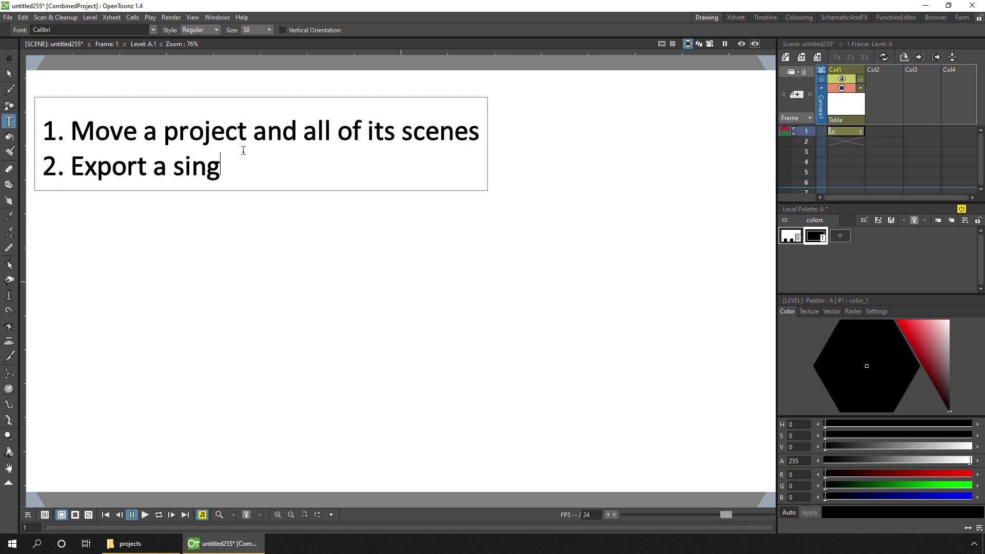
type("le scene")
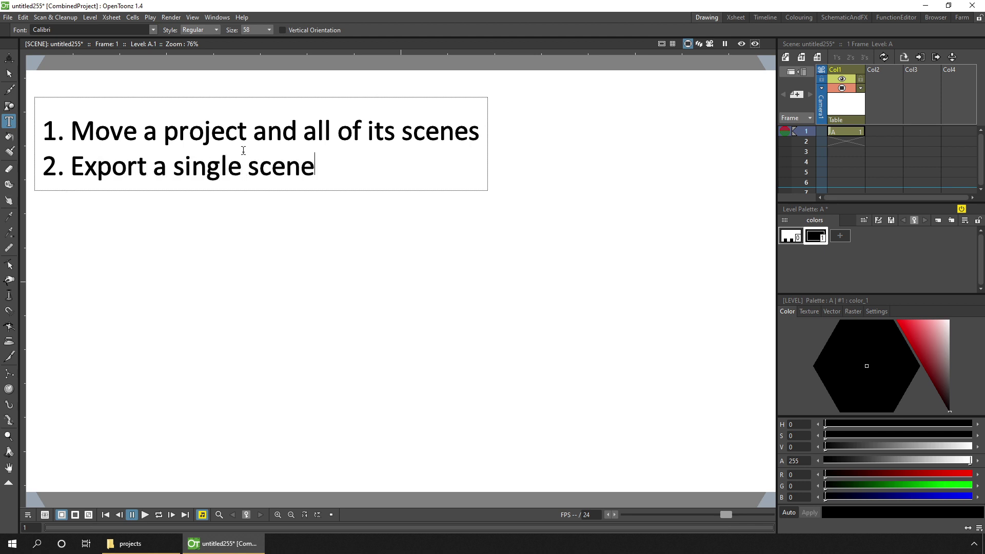
type(" and move it")
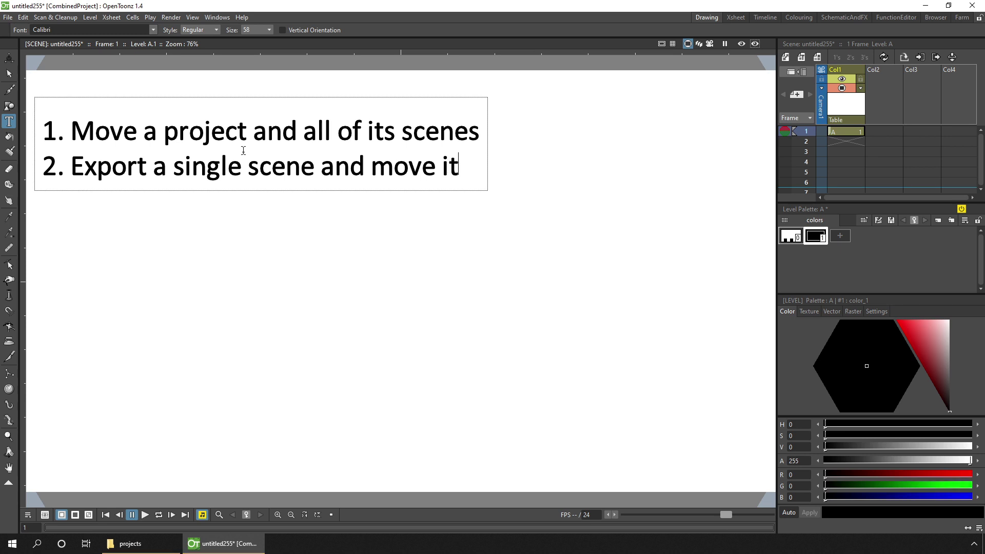
key("Return")
type("3. ")
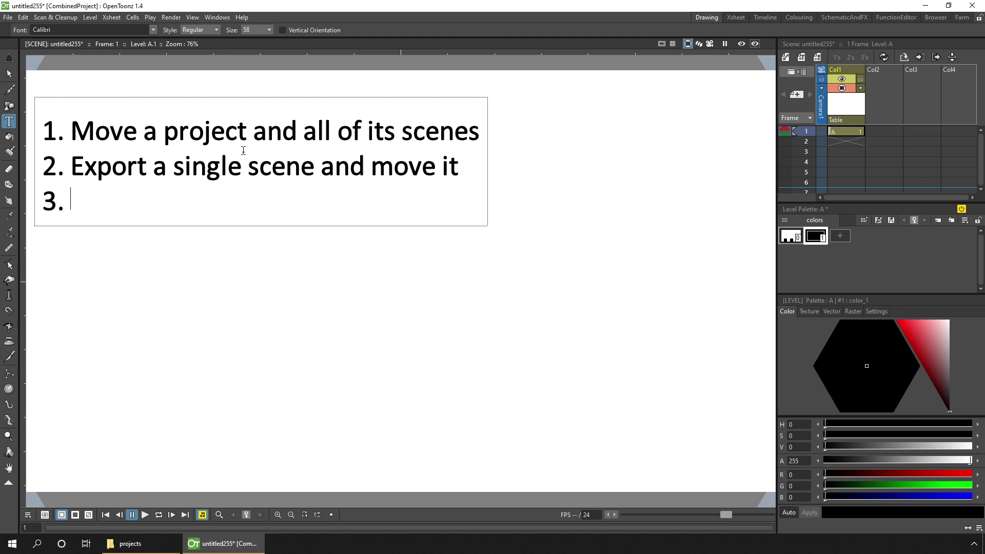
type("Pull in extern")
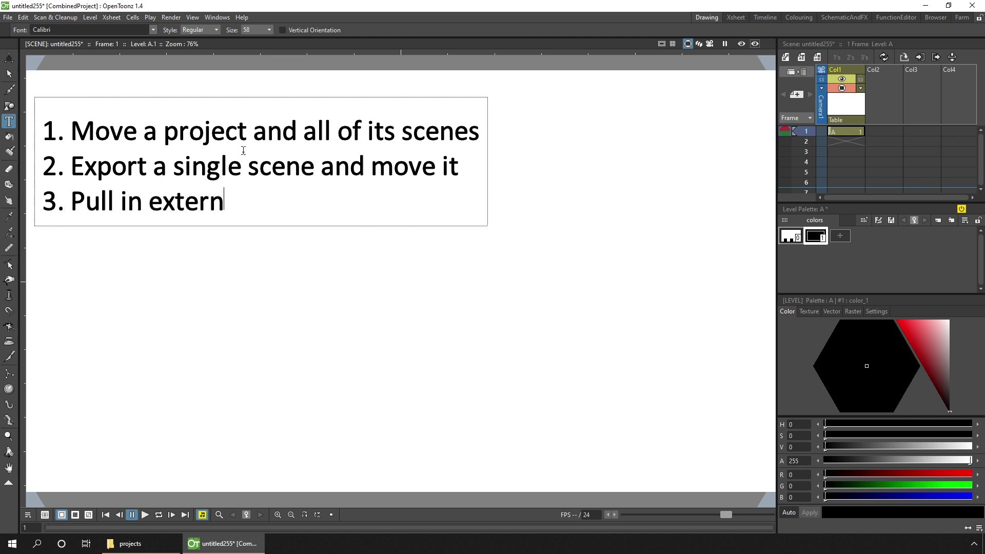
type("al assets and move")
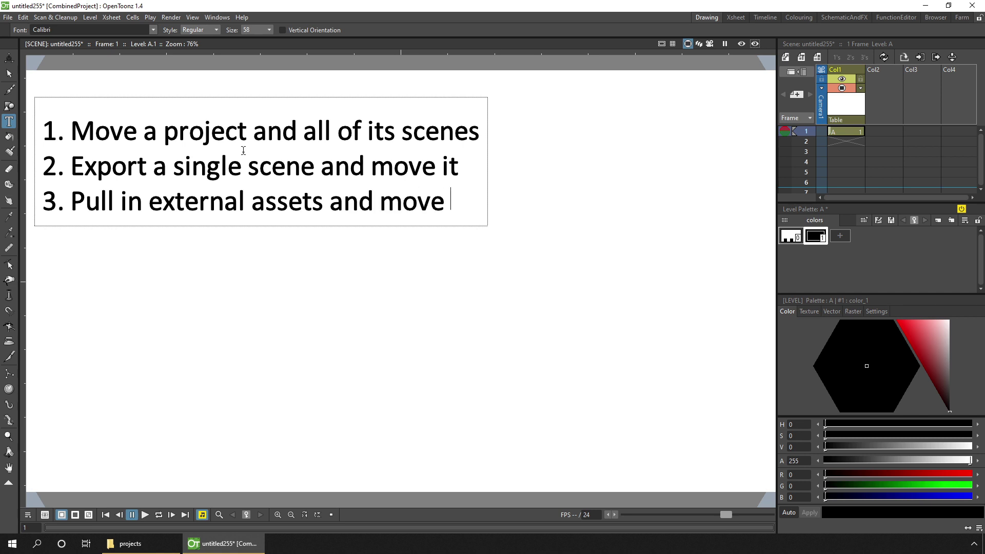
type(" them")
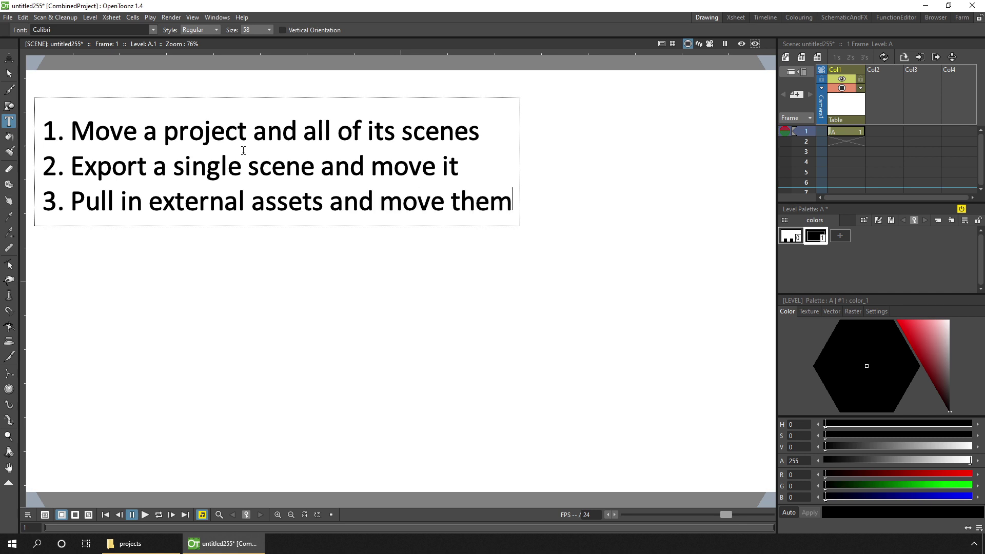
key("Return")
key("Return")
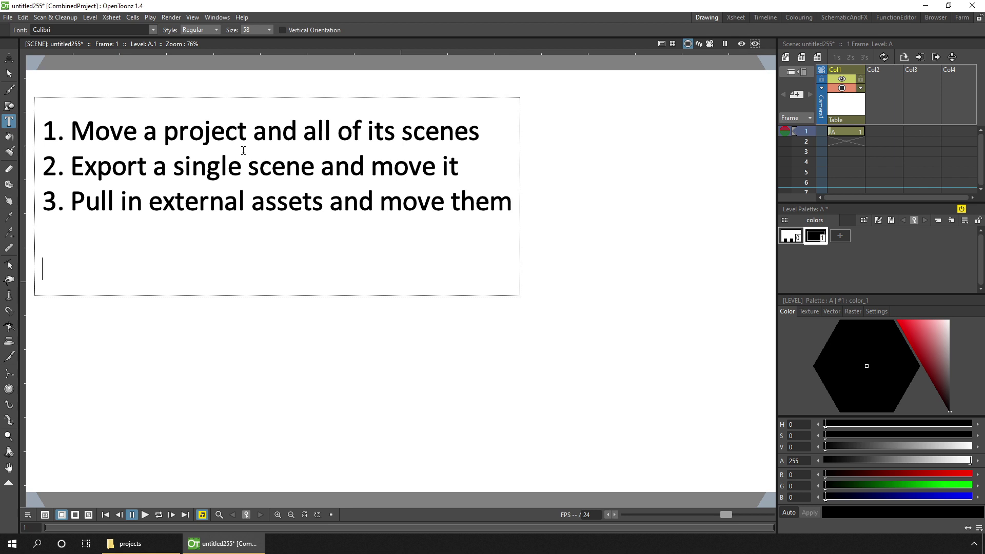
type("Projects 101")
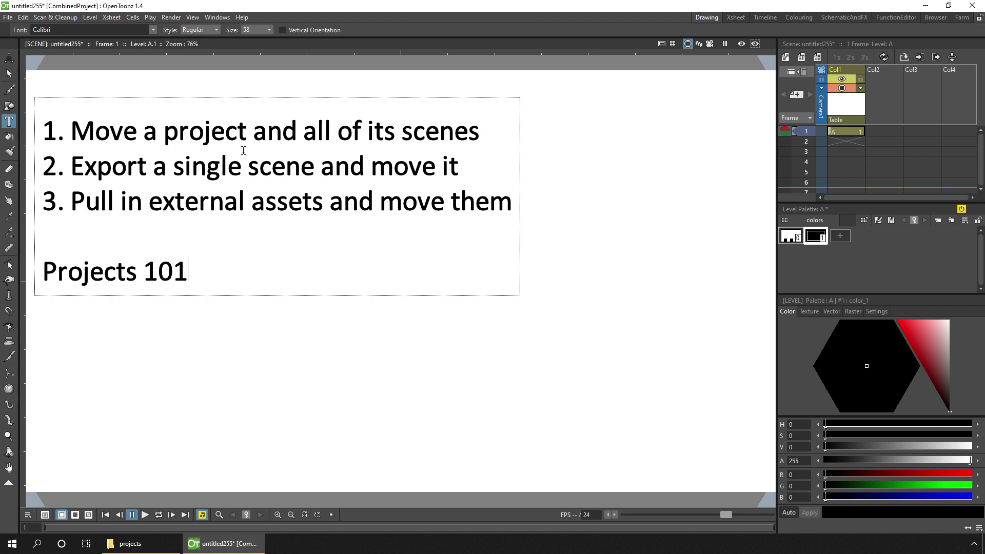
scroll(287, 205, "up", 1)
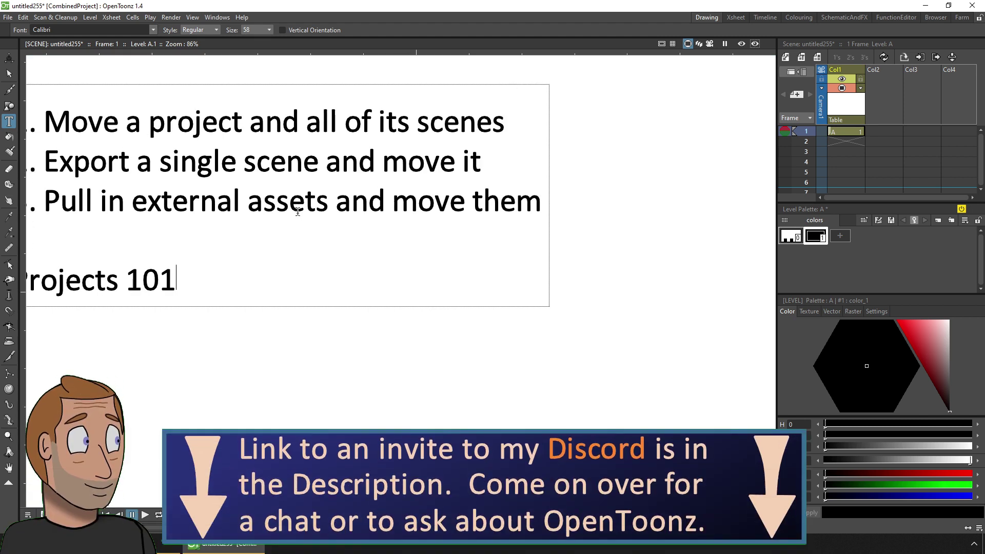
scroll(297, 211, "up", 3)
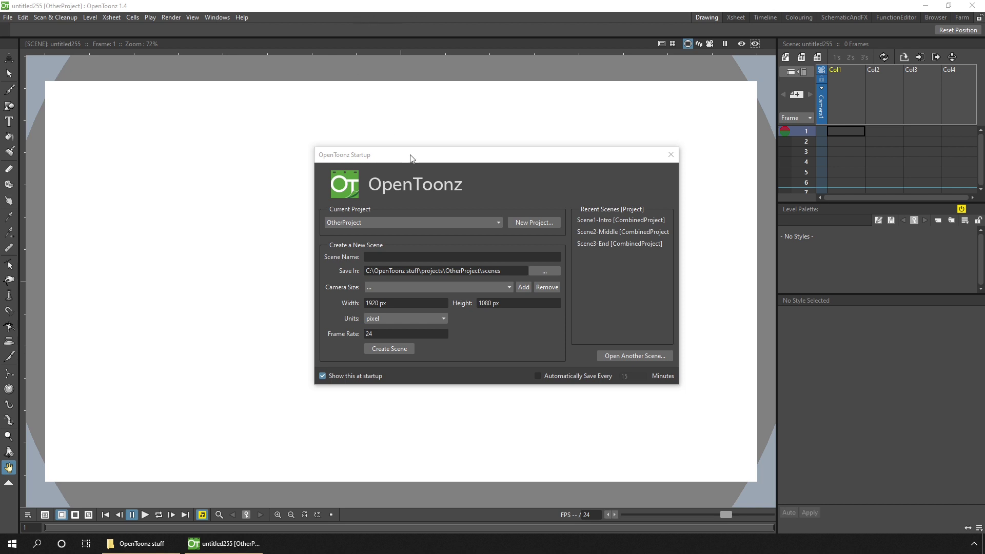
Step: Make sandbox the current project, then open and cancel the New Project dialog
left_click(391, 224)
left_click(375, 232)
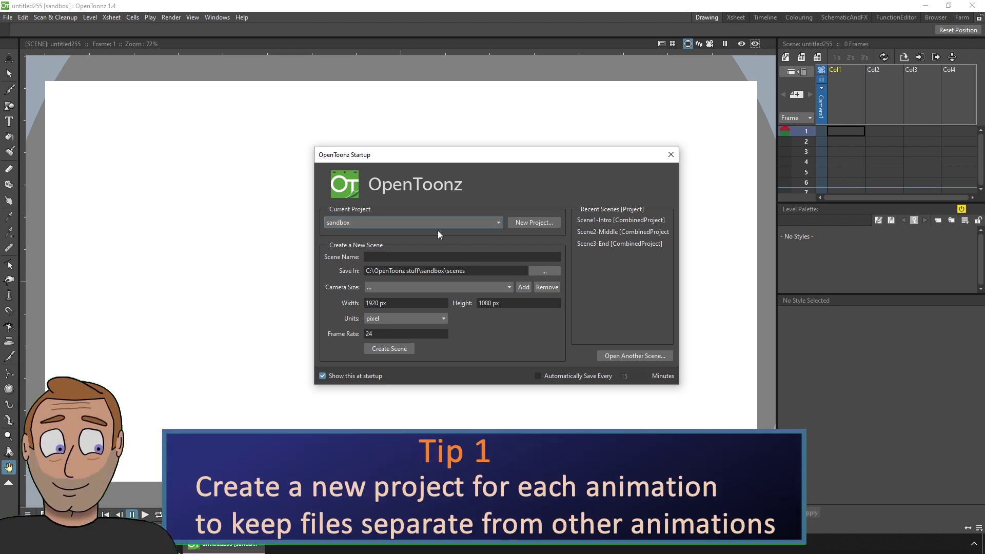
left_click(531, 224)
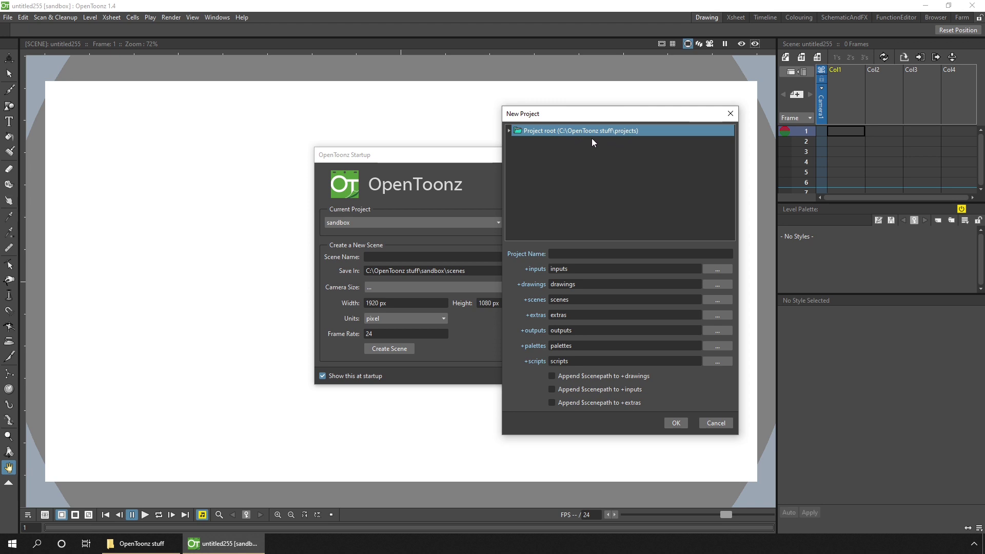
left_click(731, 113)
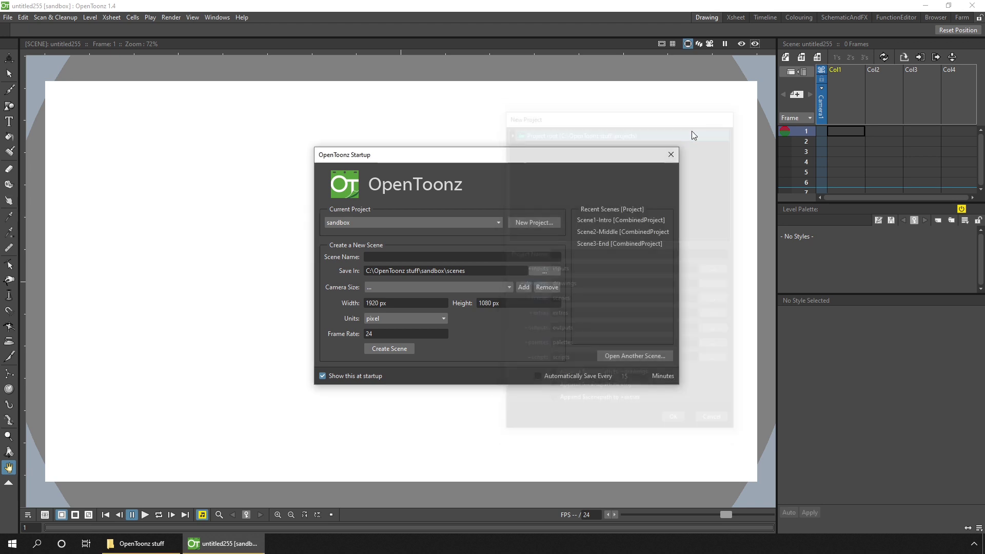
Step: Switch the current project to CombinedProject and return to the OpenToonz stuff folder window
left_click(441, 218)
left_click(380, 240)
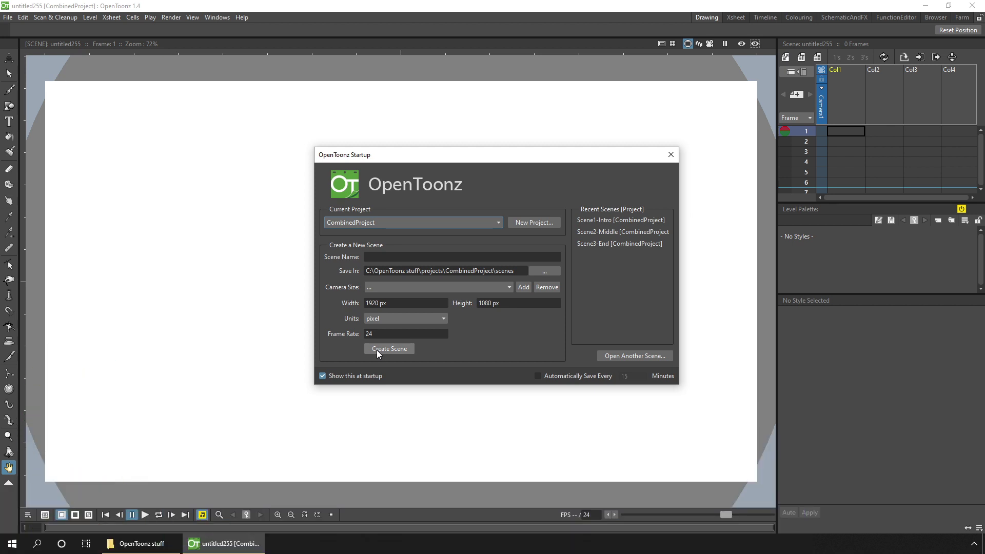
left_click(147, 546)
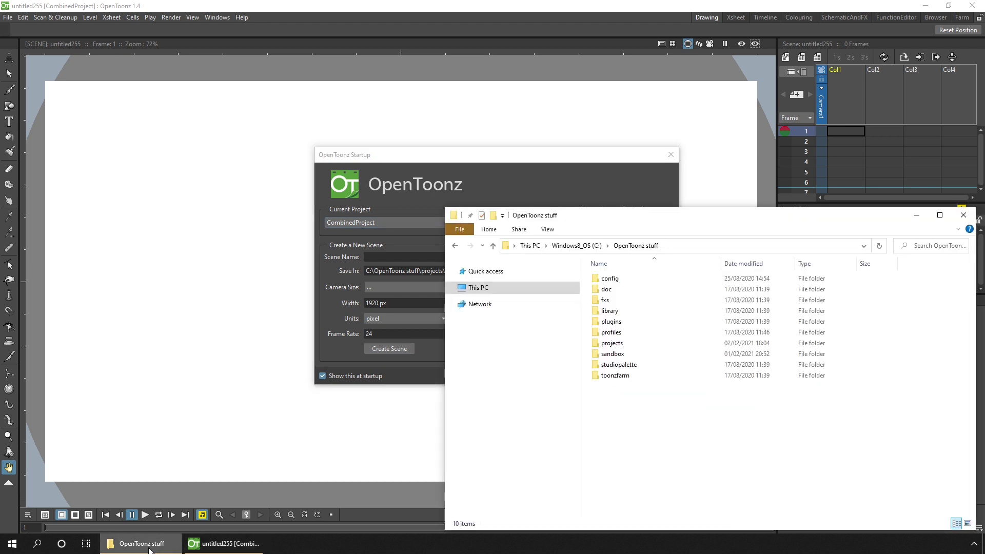
Step: Look into sandbox, then go through projects into CombinedProject's scenes folder
double_click(613, 354)
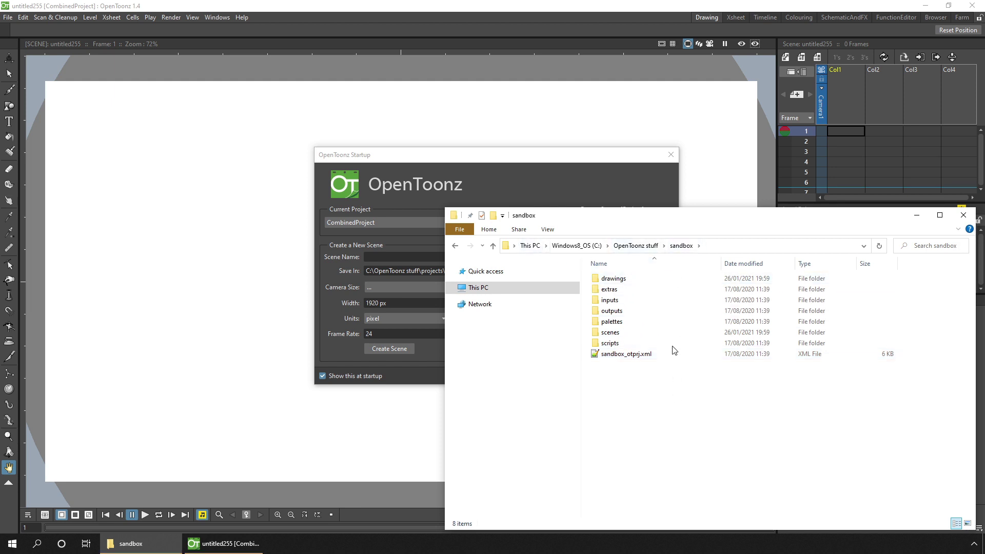
left_click(642, 246)
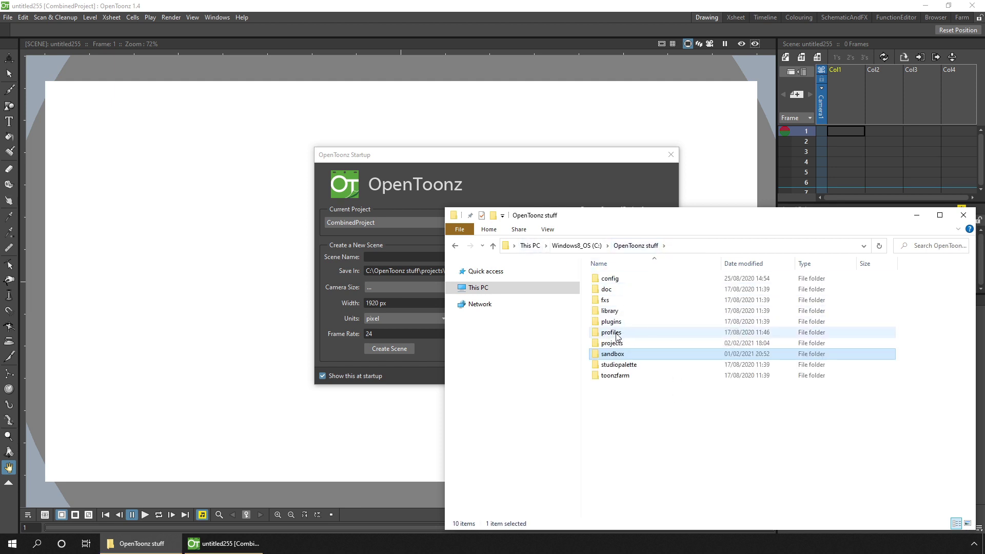
double_click(614, 344)
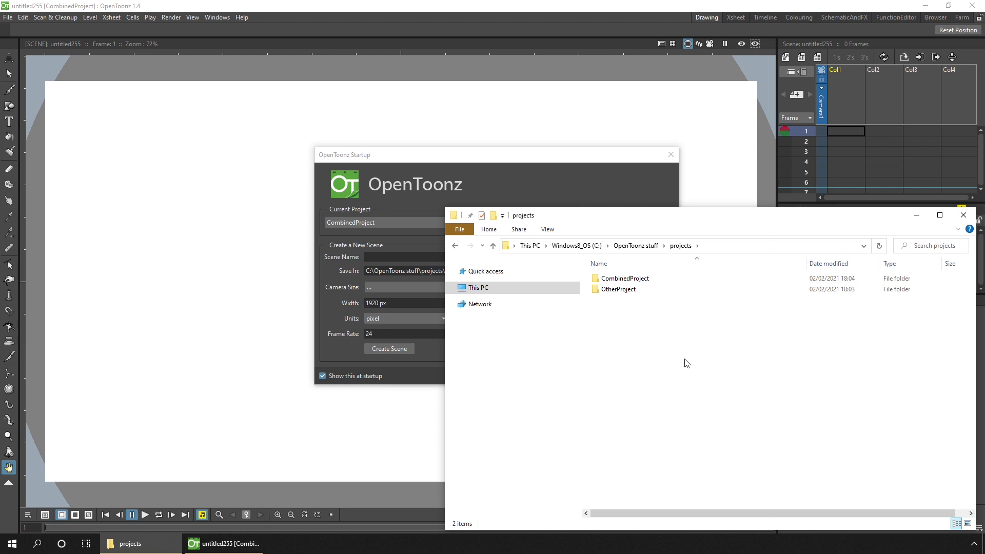
double_click(624, 279)
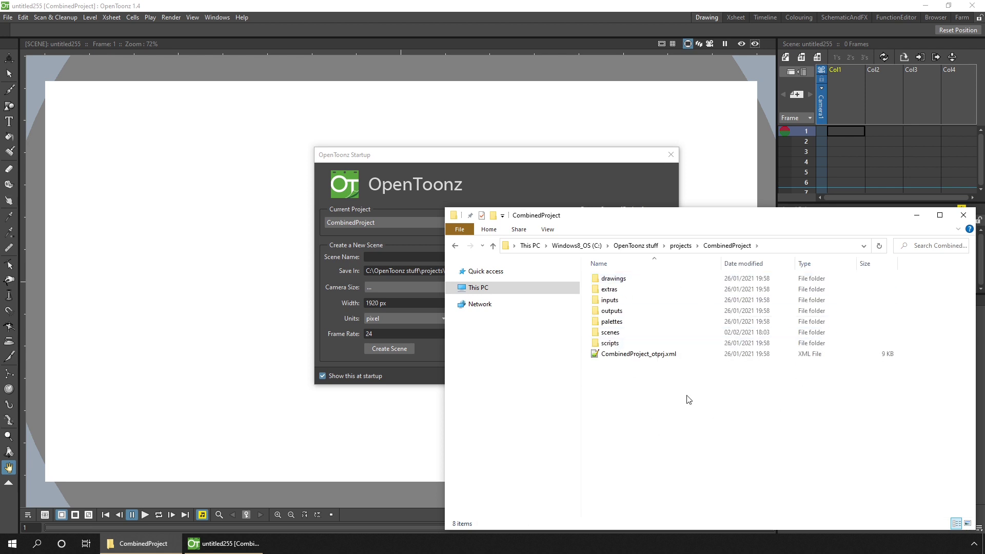
double_click(622, 332)
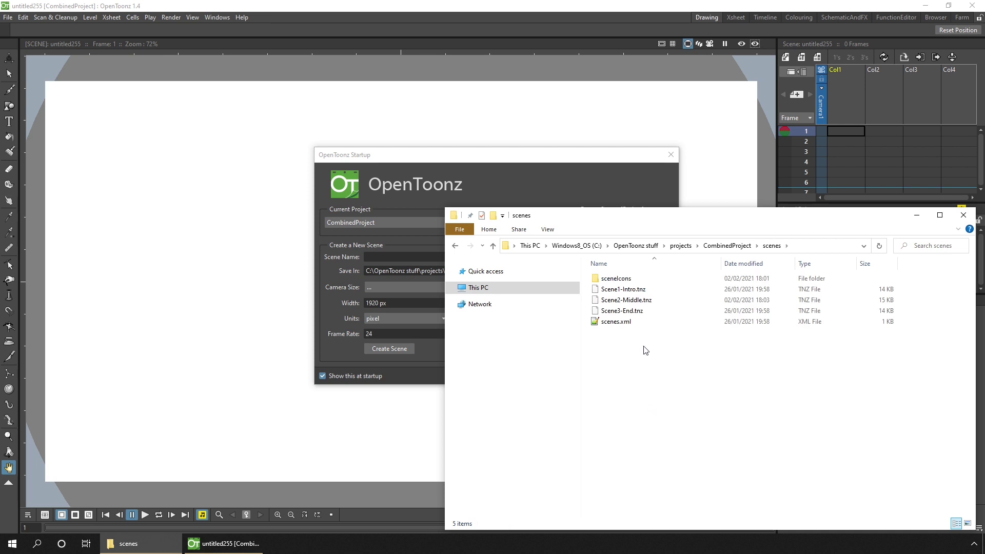
Step: Go through Scene1-Intro, Scene2-Middle and Scene3-End, then clear the selection
double_click(635, 290)
left_click(638, 301)
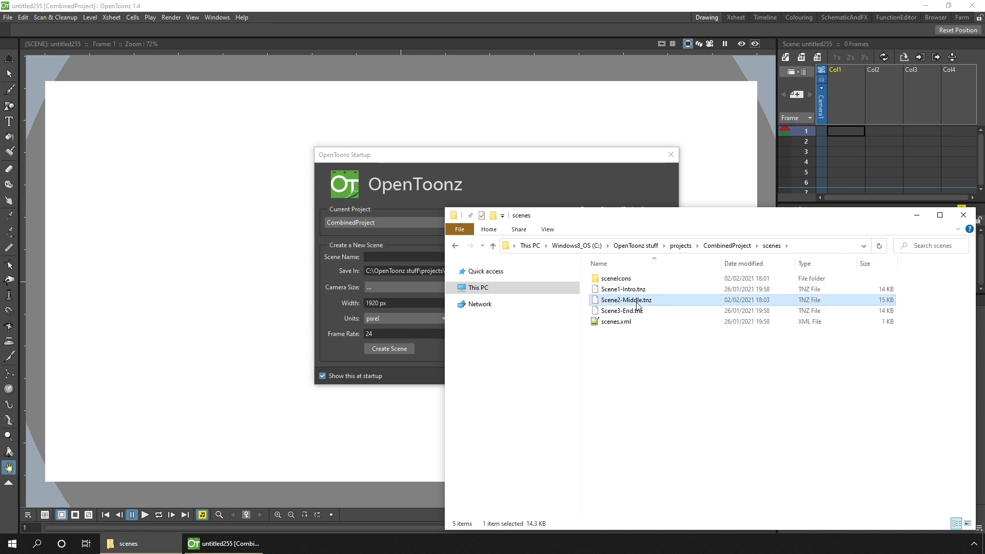
left_click(638, 318)
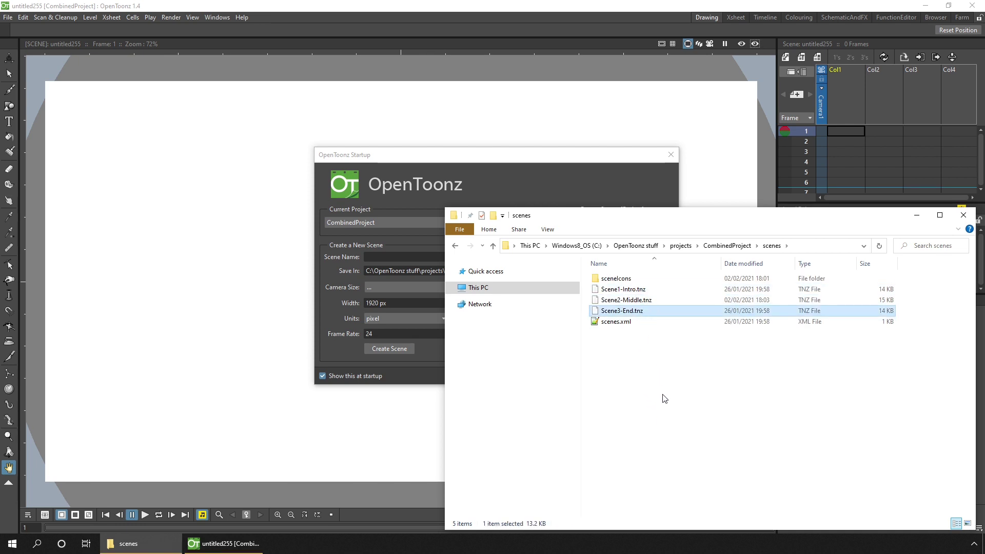
left_click(665, 398)
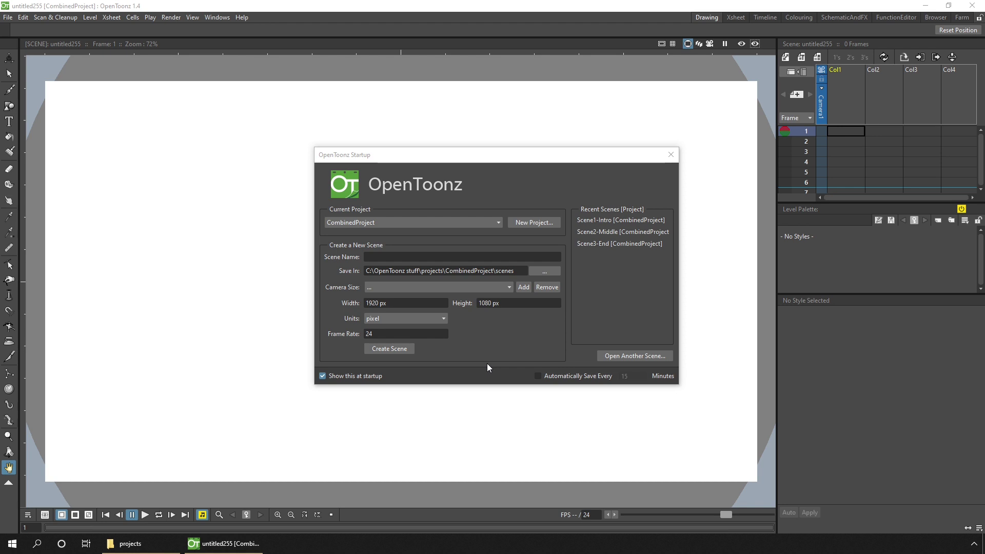
left_click(146, 543)
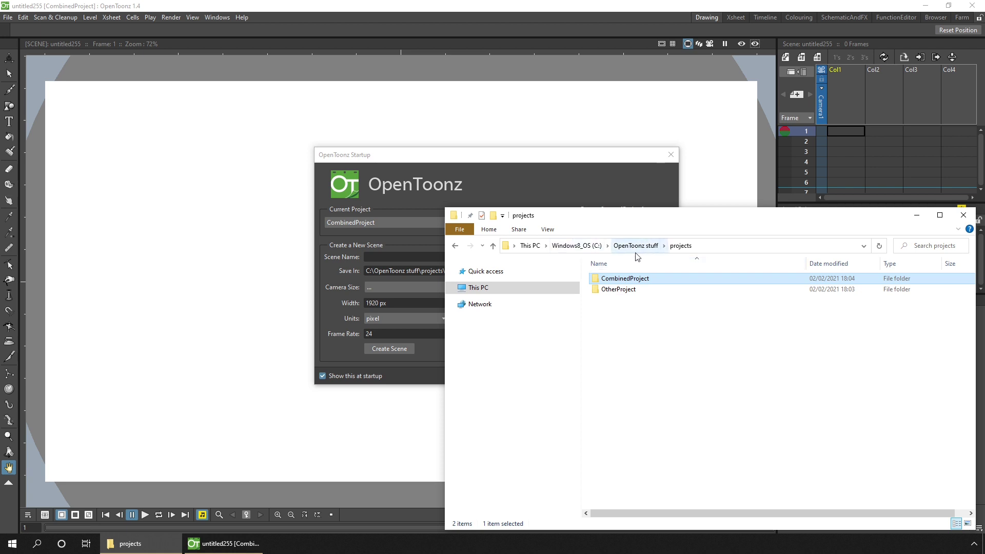
Step: Browse CombinedProject's drawings and scenes folders, then go back up to projects
left_click(662, 323)
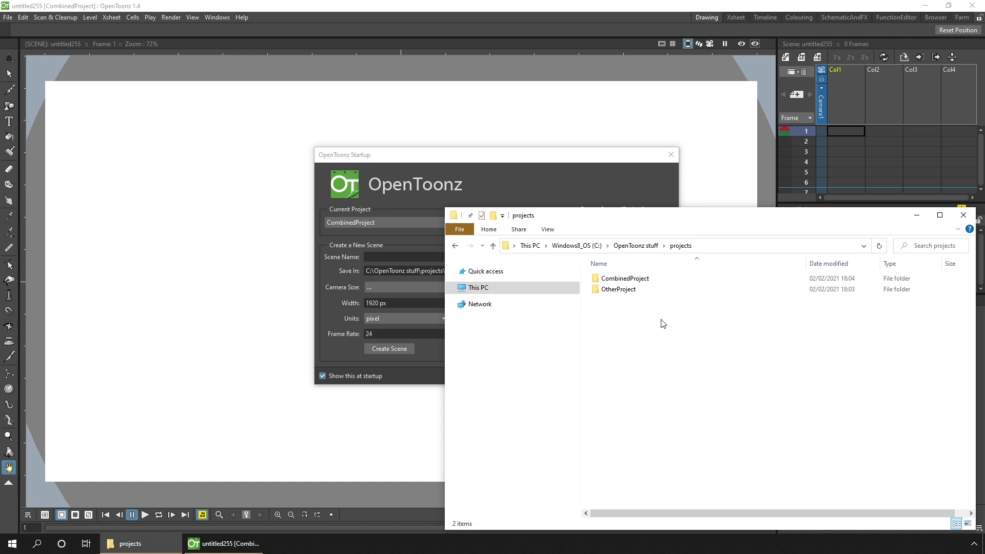
double_click(641, 283)
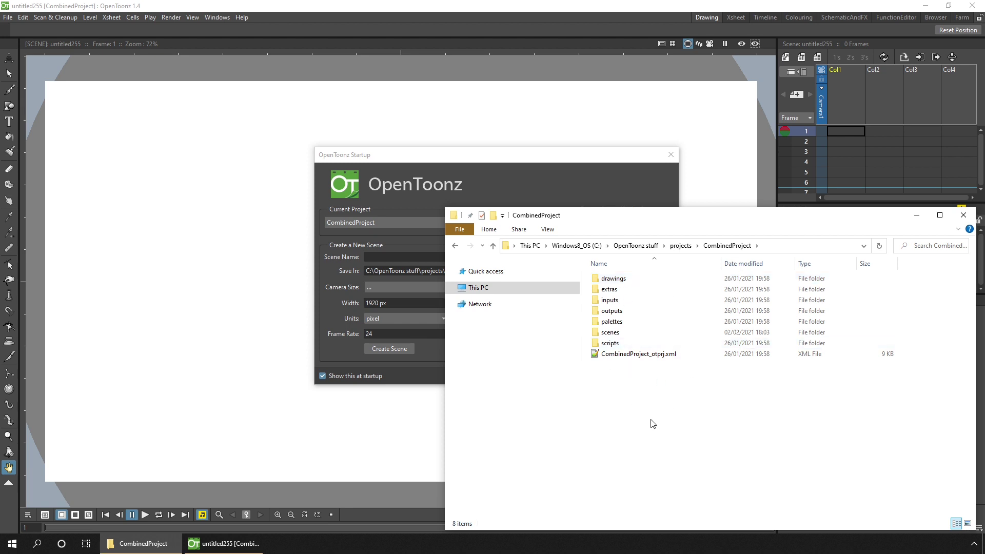
left_click(622, 279)
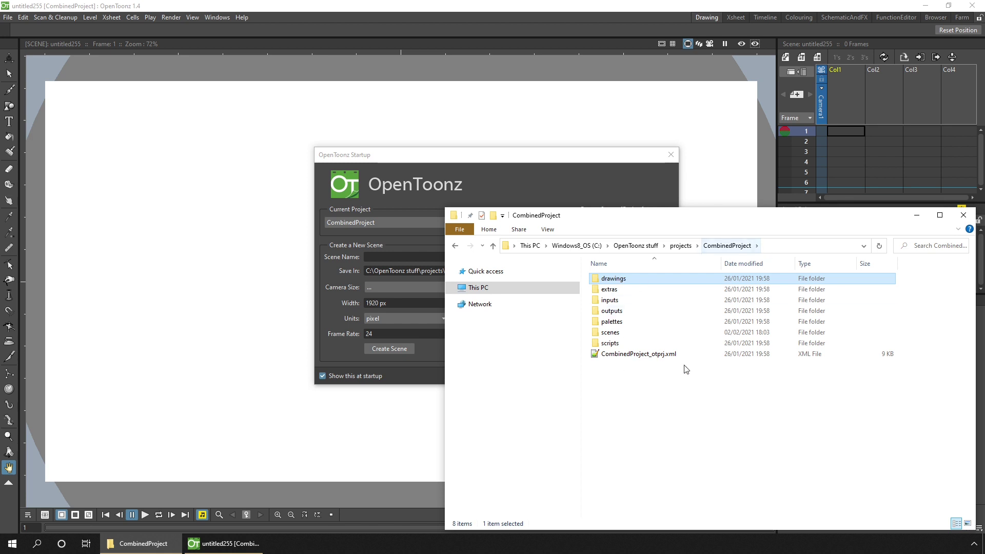
left_click(696, 400)
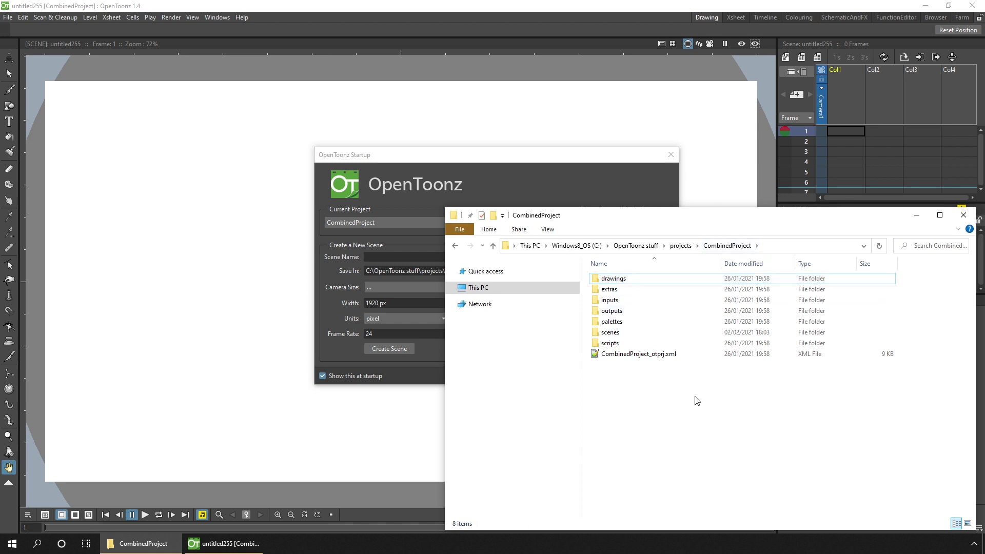
double_click(614, 334)
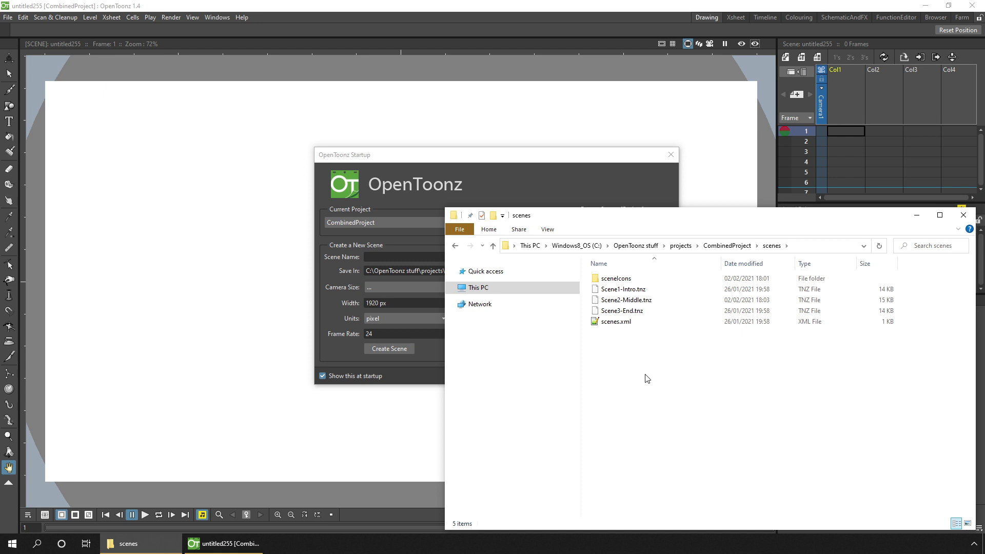
left_click(736, 246)
left_click(680, 245)
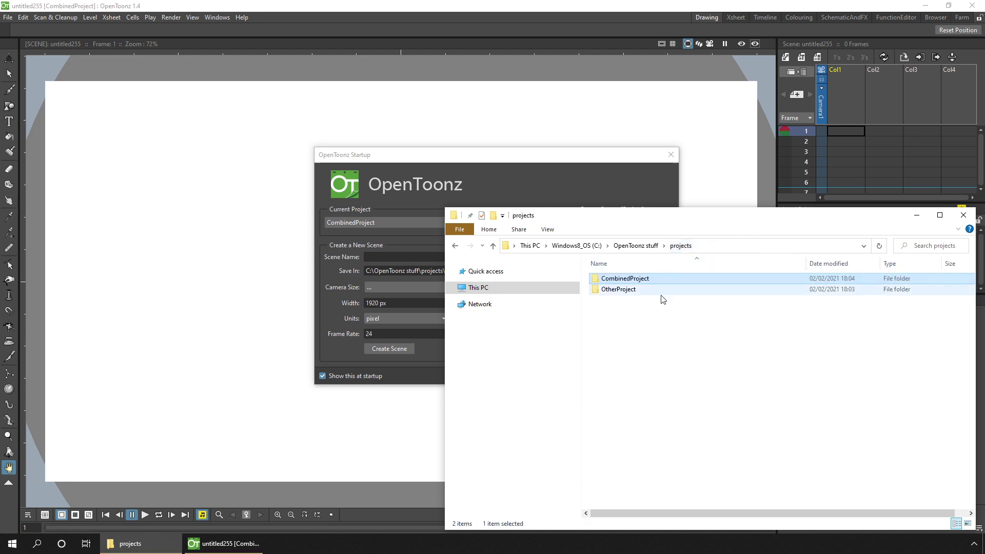
Step: Zip CombinedProject as 'Sketching complete for all scenes.zip' and place Downloads beside it
left_click(648, 326)
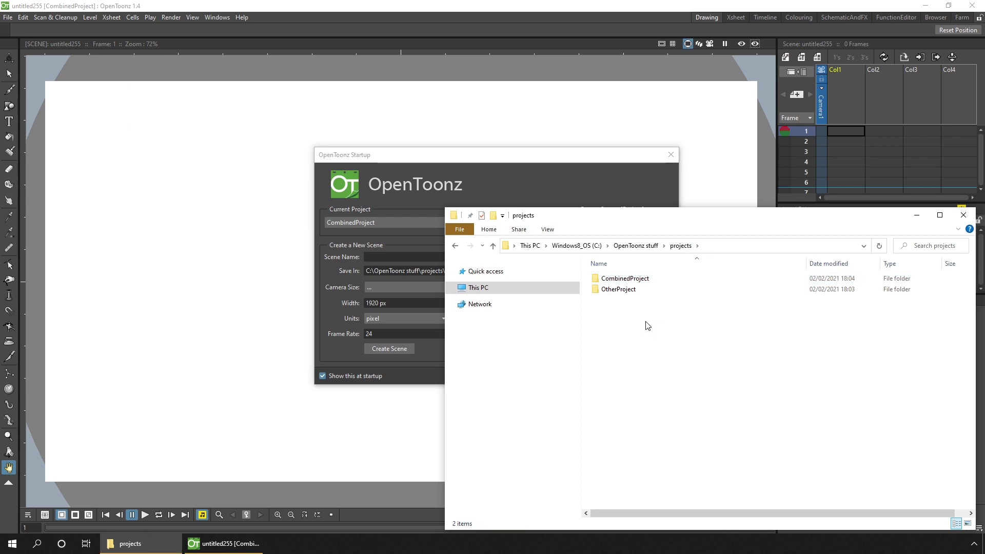
left_click(639, 278)
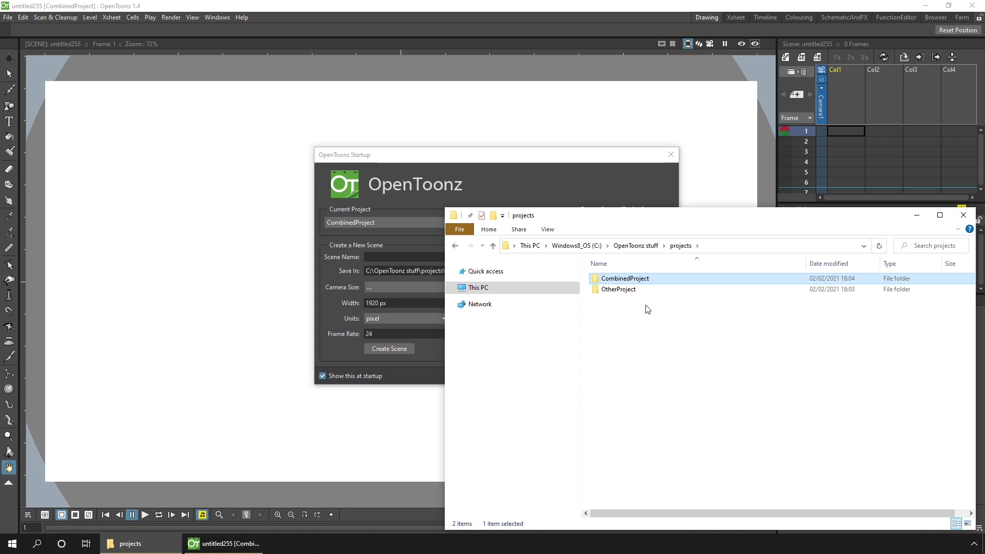
right_click(617, 282)
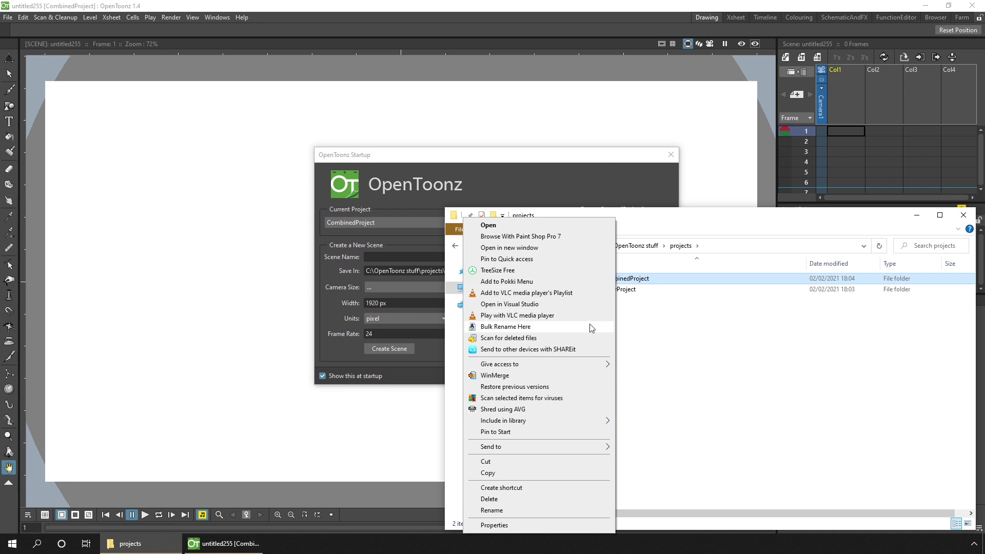
mouse_move(574, 453)
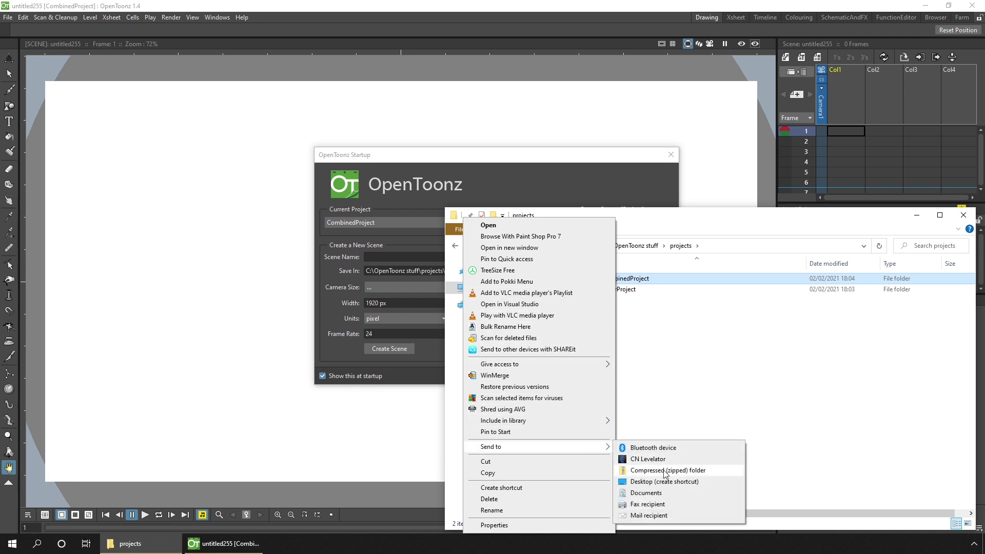
left_click(684, 475)
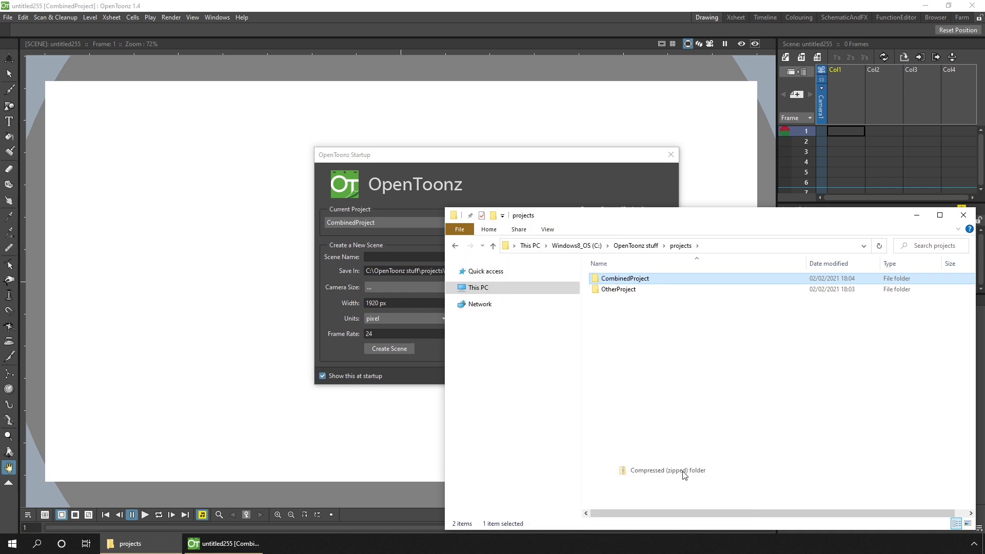
type("Sketching co")
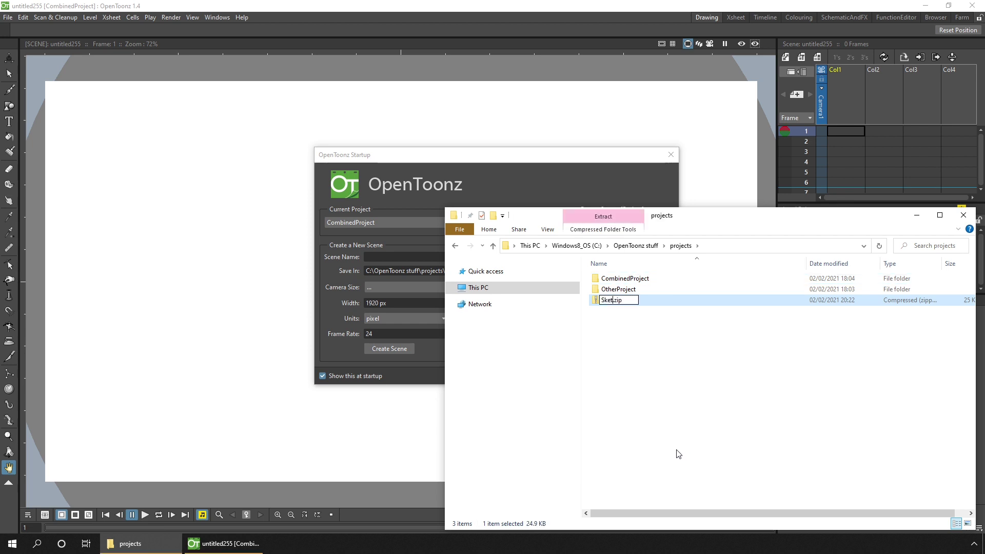
type("mplete for all ")
type("scenes")
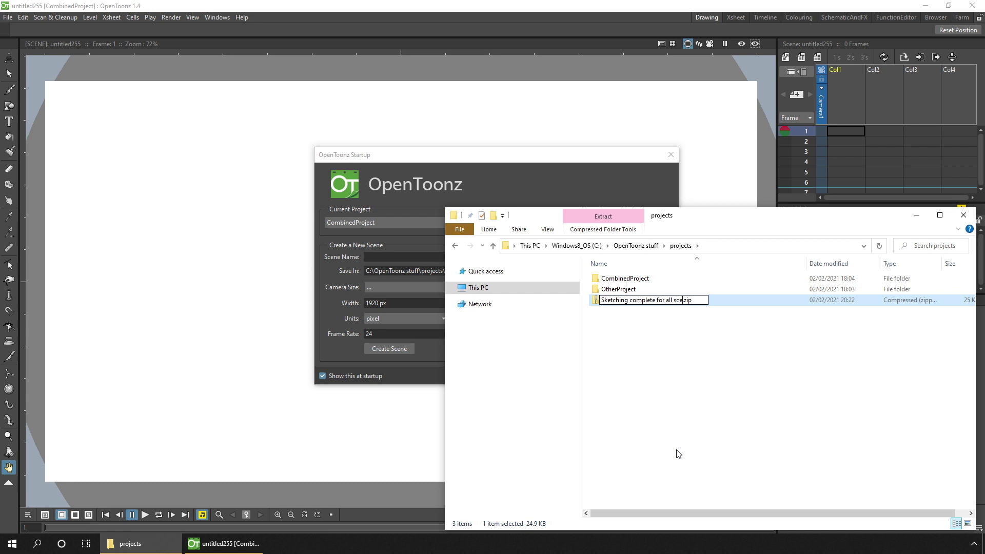
key("Return")
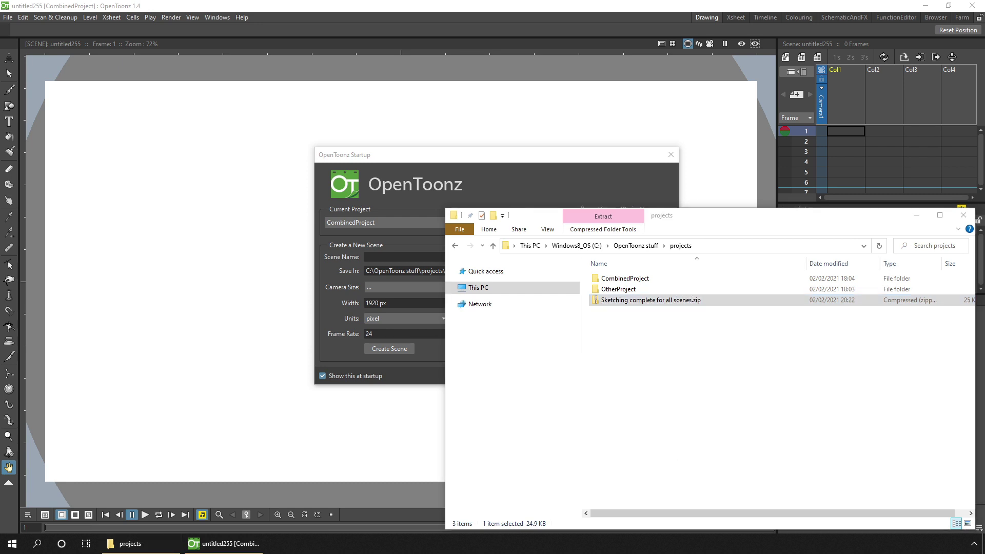
left_click_drag(413, 40, 226, 42)
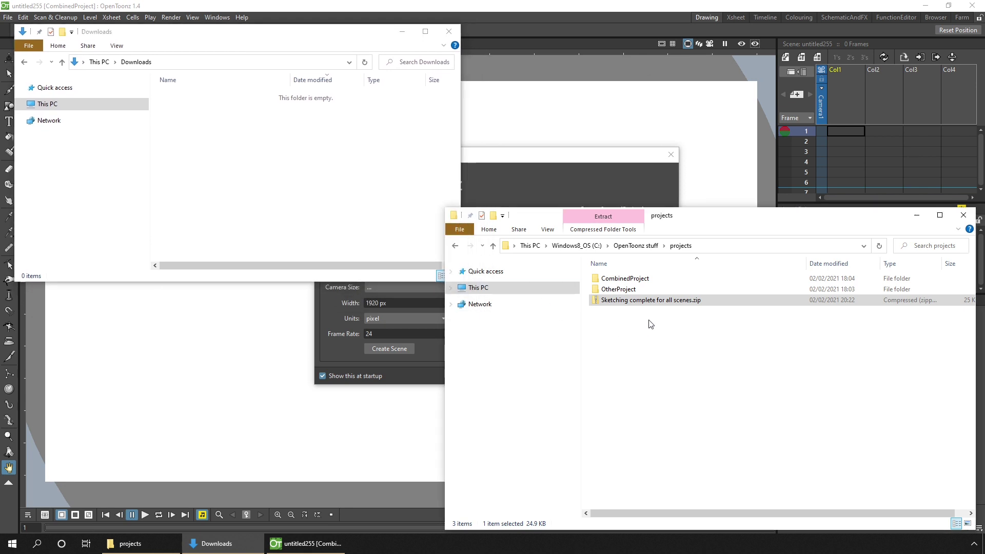
Step: Move 'Sketching complete for all scenes.zip' into the Downloads folder
left_click(656, 303)
left_click_drag(656, 302, 218, 169)
left_click(218, 171)
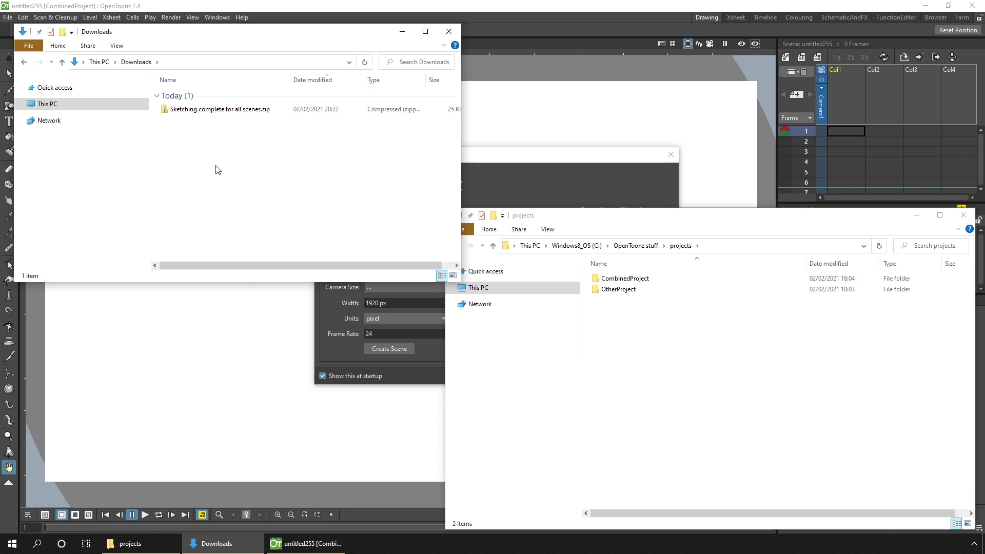
Step: Extract the archive into Downloads and open the extracted CombinedProject folder
right_click(199, 110)
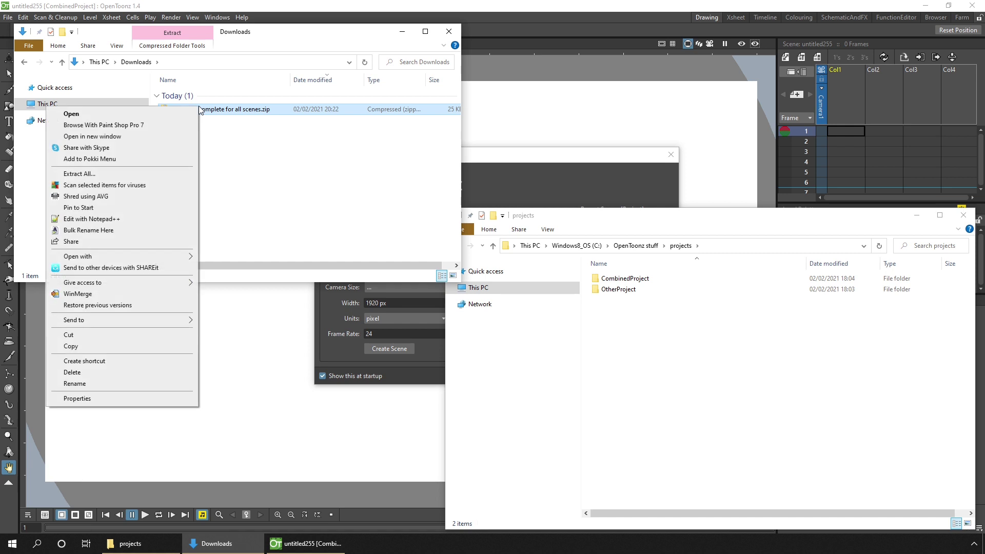
left_click(104, 174)
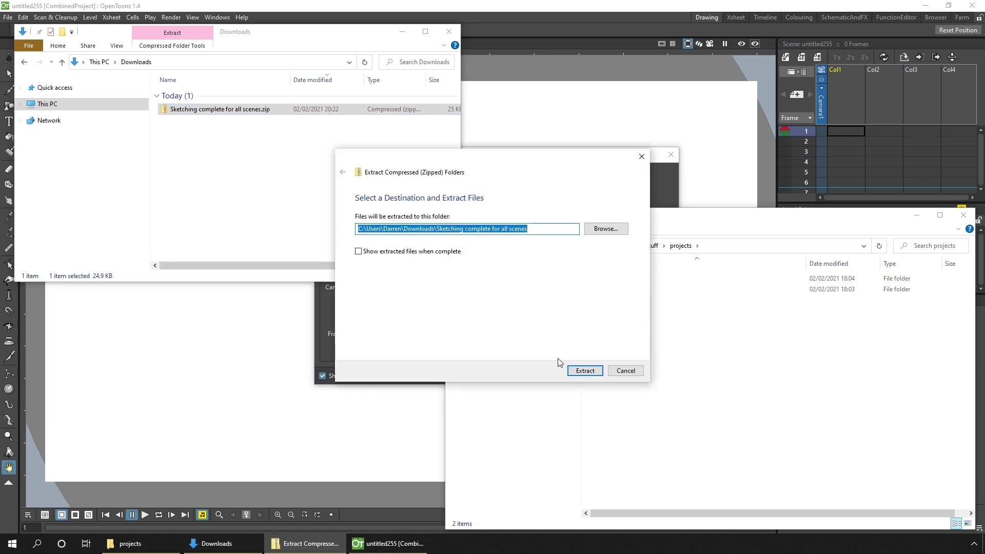
left_click(589, 373)
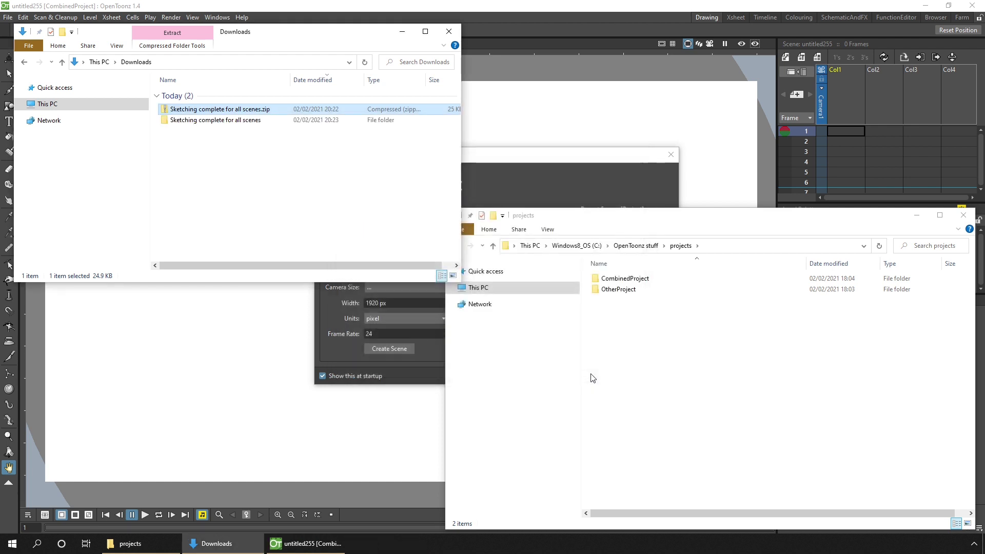
left_click(211, 123)
double_click(219, 124)
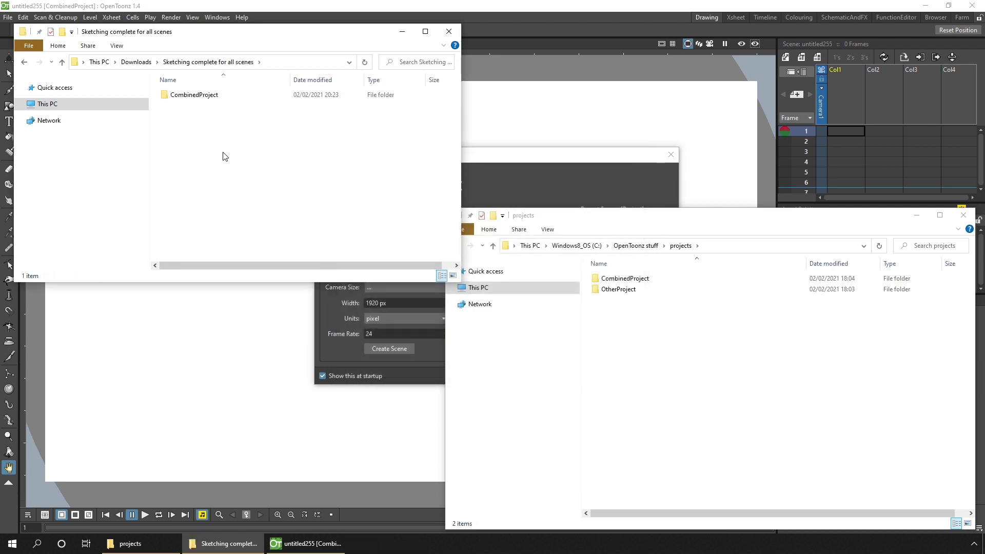
left_click(226, 94)
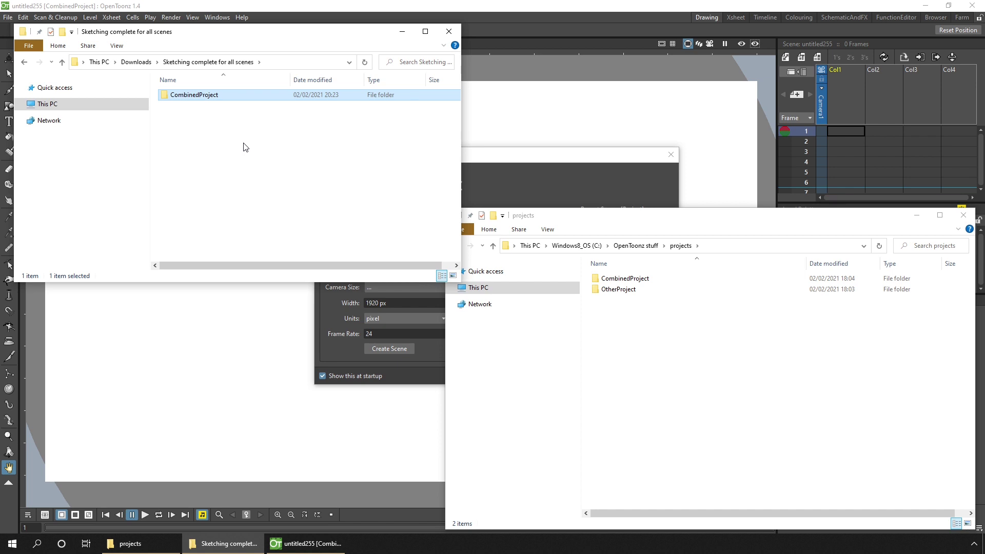
double_click(173, 95)
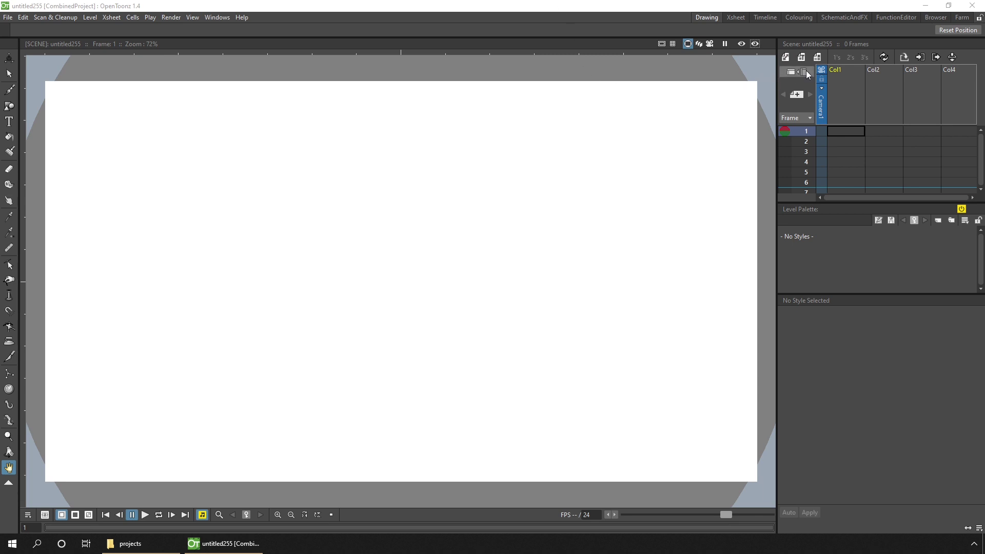
Step: Switch to the Browser room, leaving the panel list unchanged
left_click(934, 18)
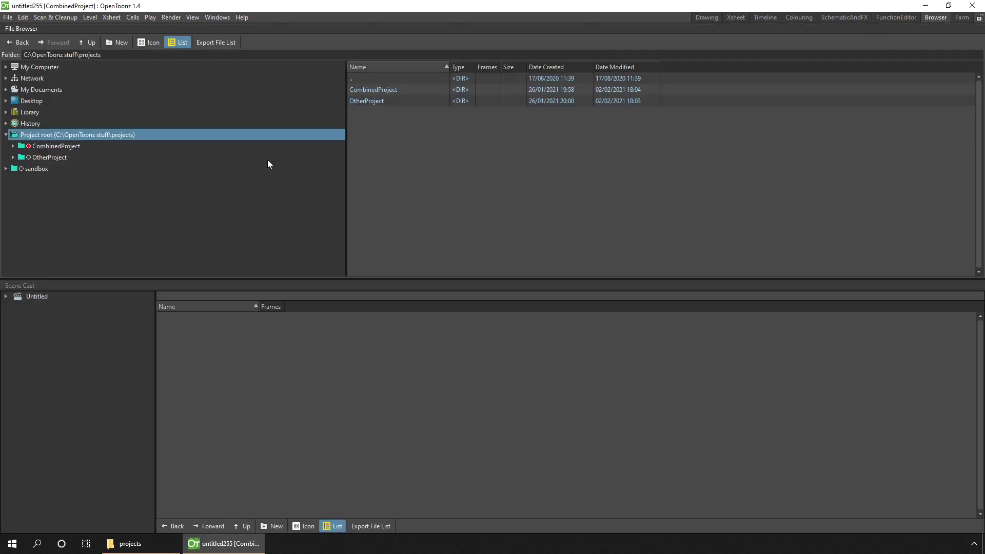
left_click(214, 18)
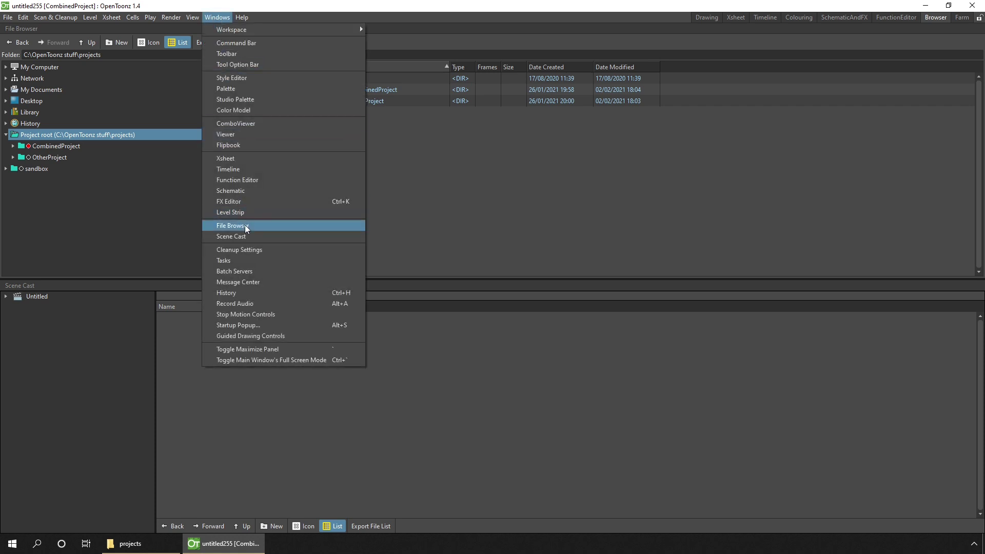
left_click(215, 16)
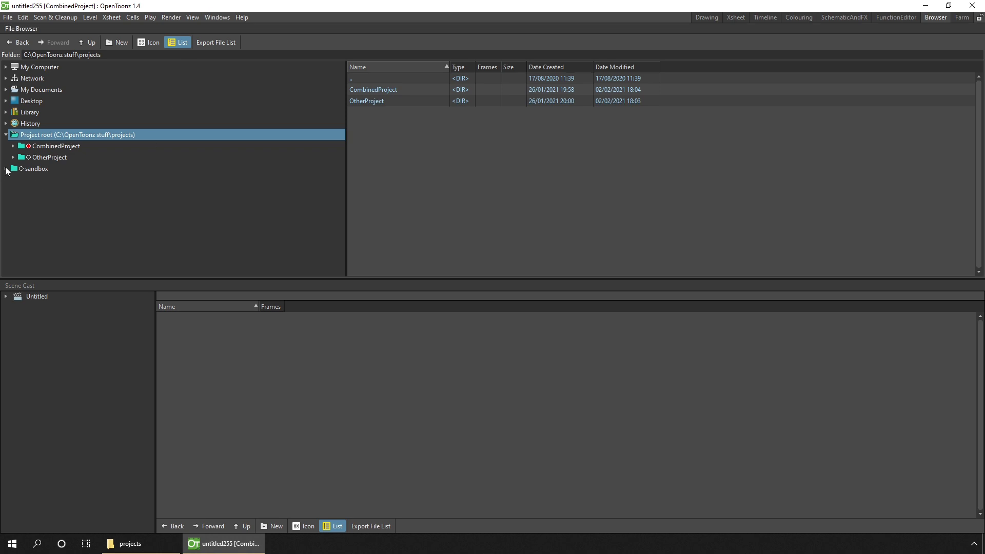
Step: Make sandbox current and list CombinedProject's scenes folder with its three .tnz files
double_click(20, 169)
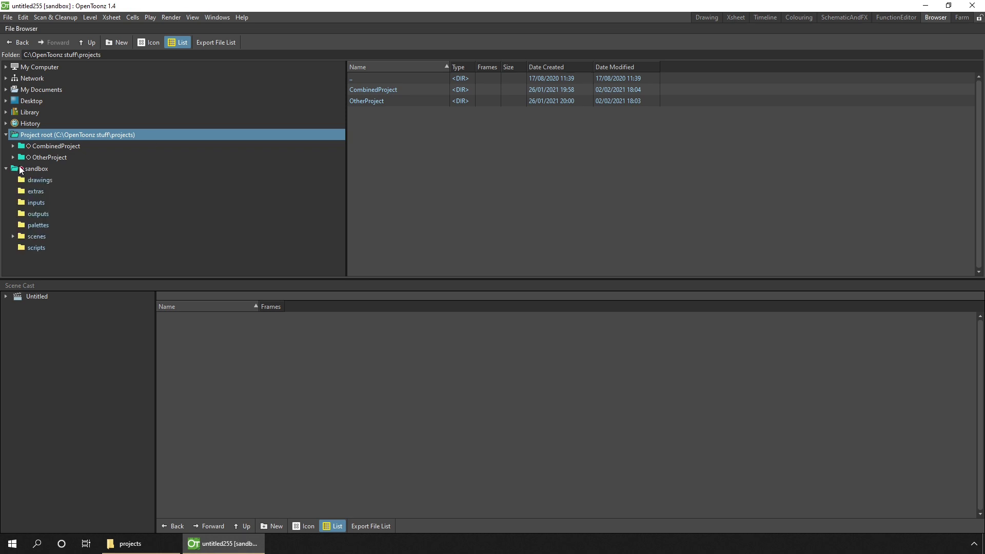
left_click(46, 156)
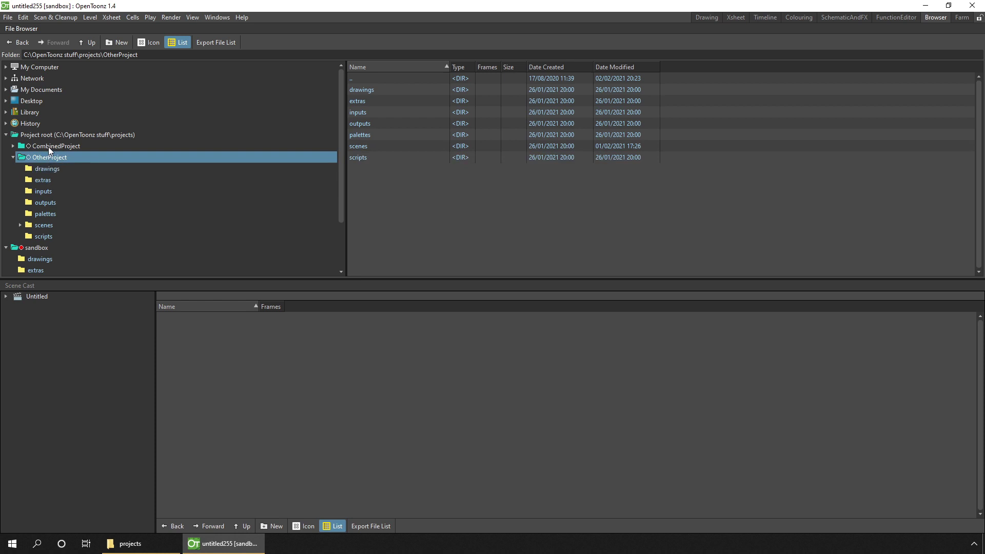
double_click(44, 148)
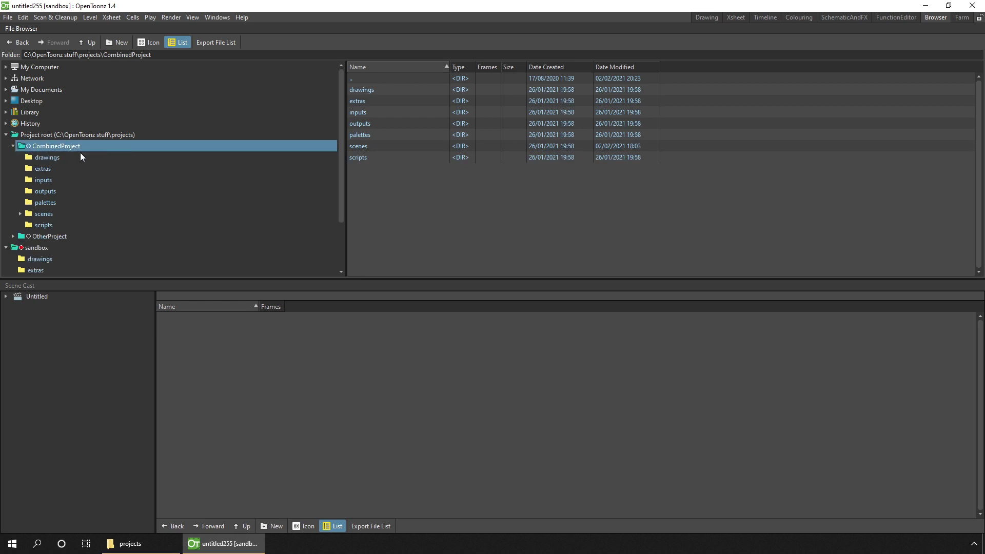
double_click(42, 215)
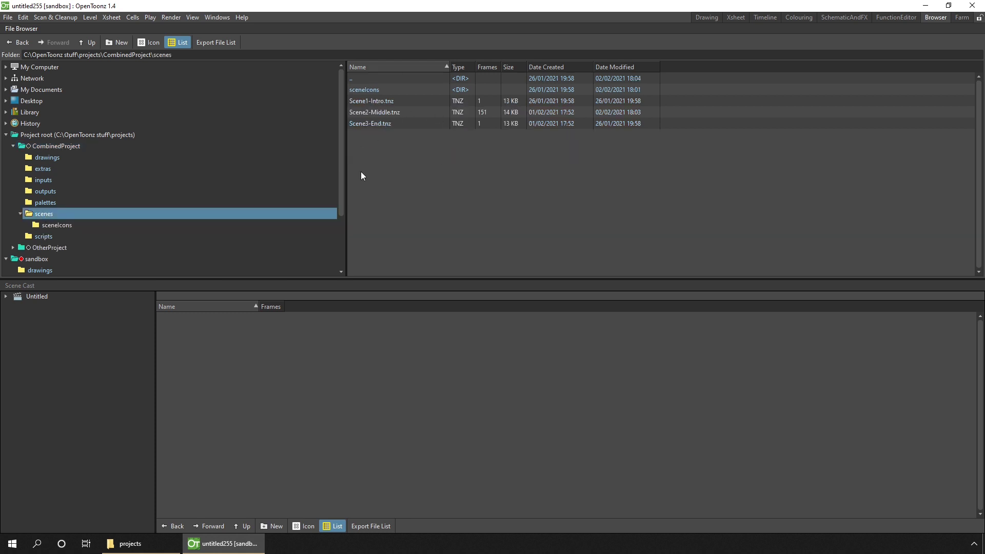
right_click(366, 101)
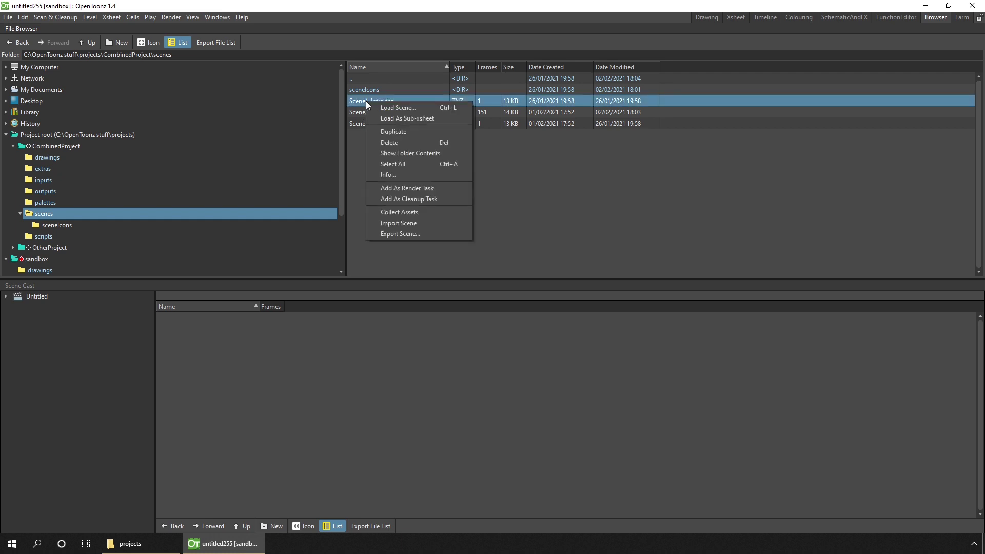
Step: Export Scene1-Intro.tnz from the project root into a new project named OnlyScene1
left_click(436, 234)
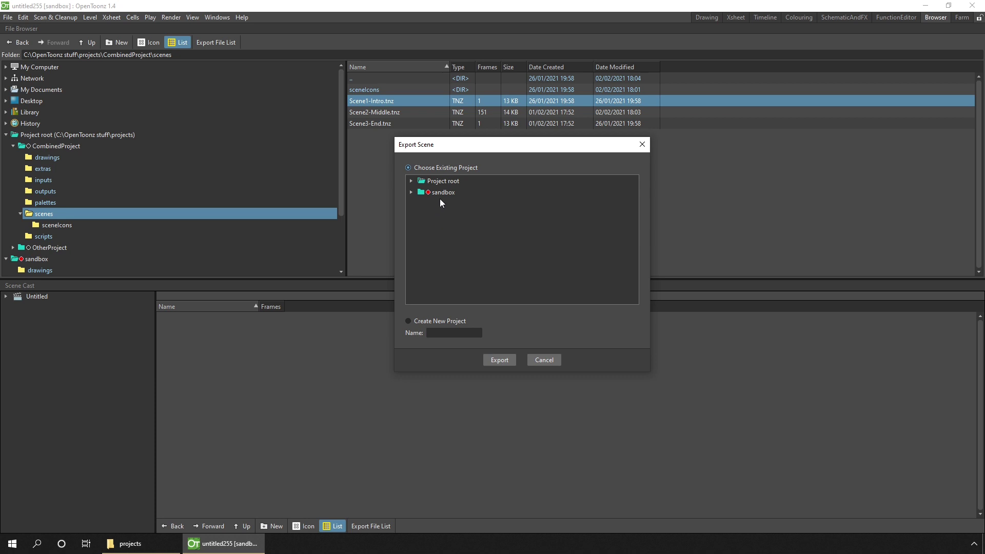
left_click(411, 181)
left_click(469, 203)
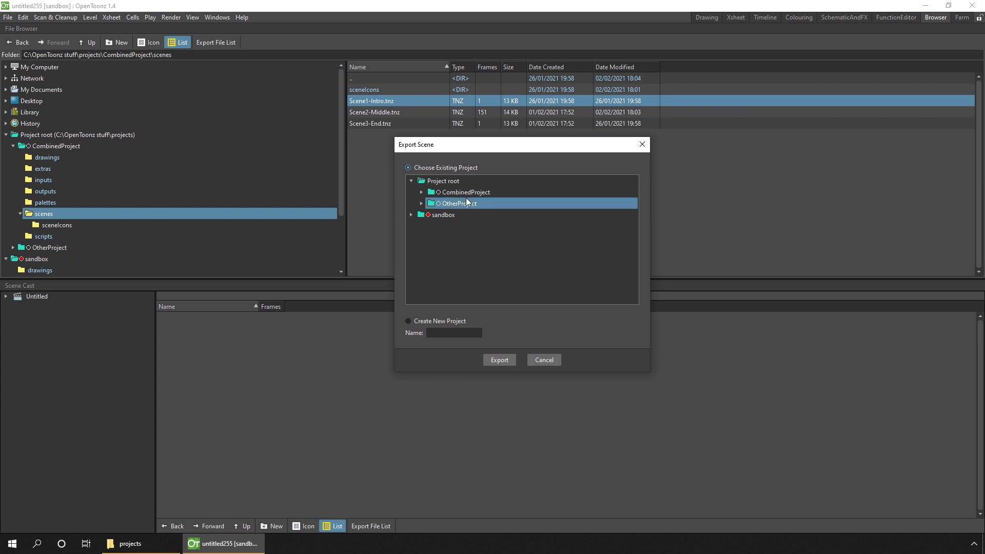
left_click(444, 181)
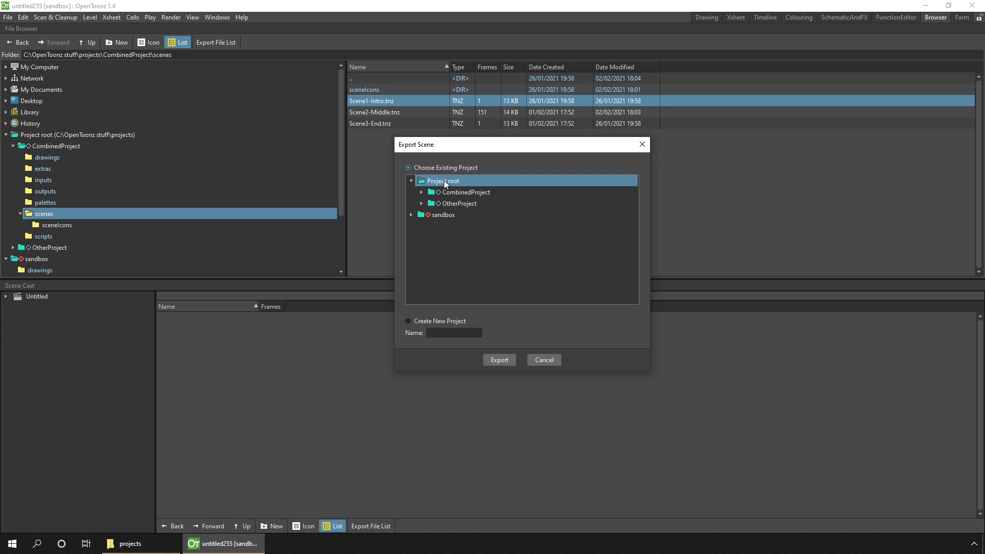
left_click(409, 321)
left_click(449, 333)
type("OnlyScene1")
left_click(503, 362)
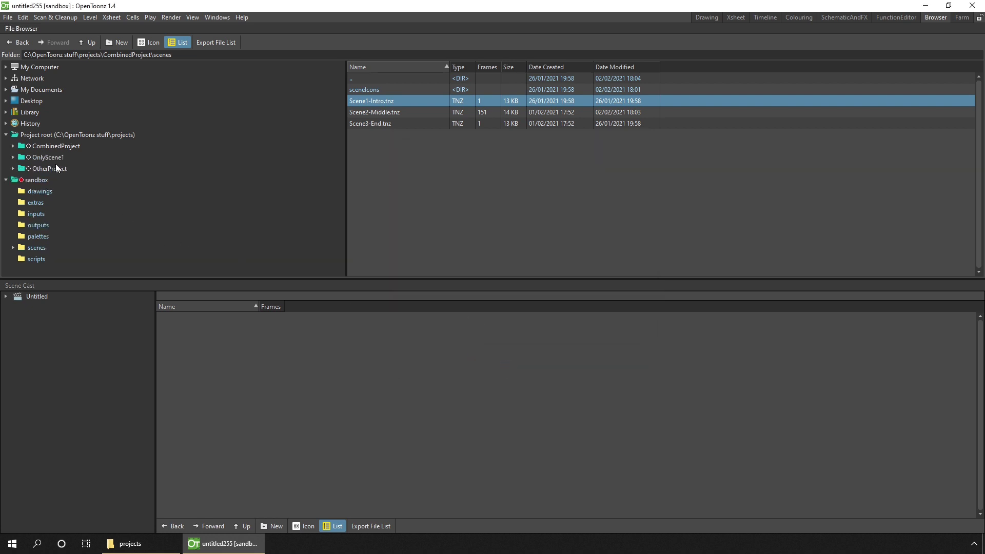
Step: Show OnlyScene1's subfolders in the File Browser, then the projects folder in File Explorer
left_click(49, 157)
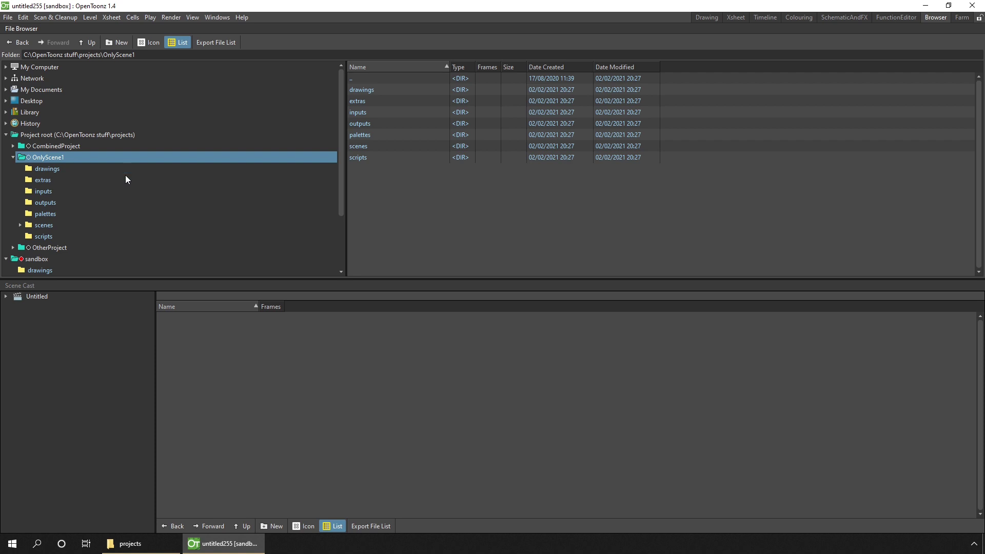
left_click(130, 543)
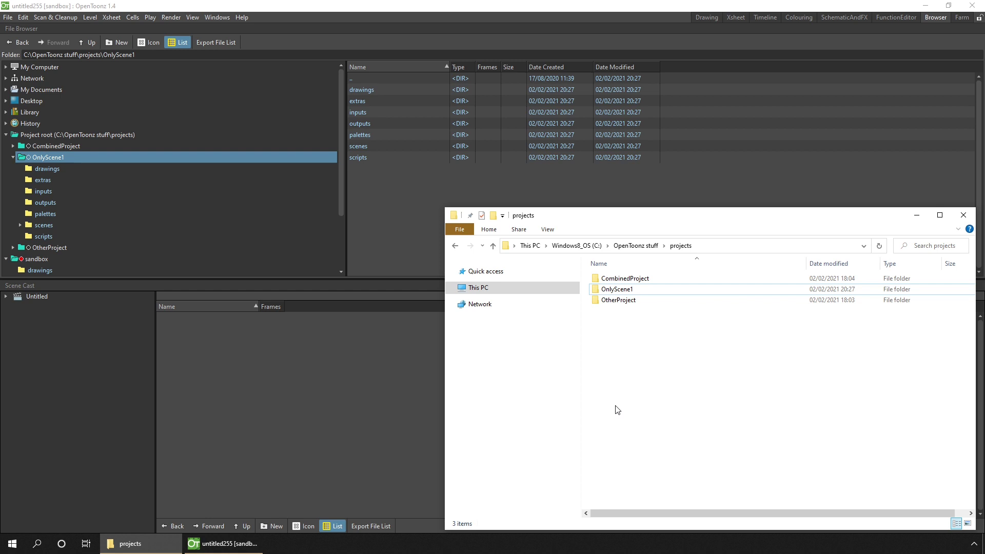
Step: Compress OnlyScene1 into 'The project I promised.zip' and open a separate Downloads window
left_click(626, 291)
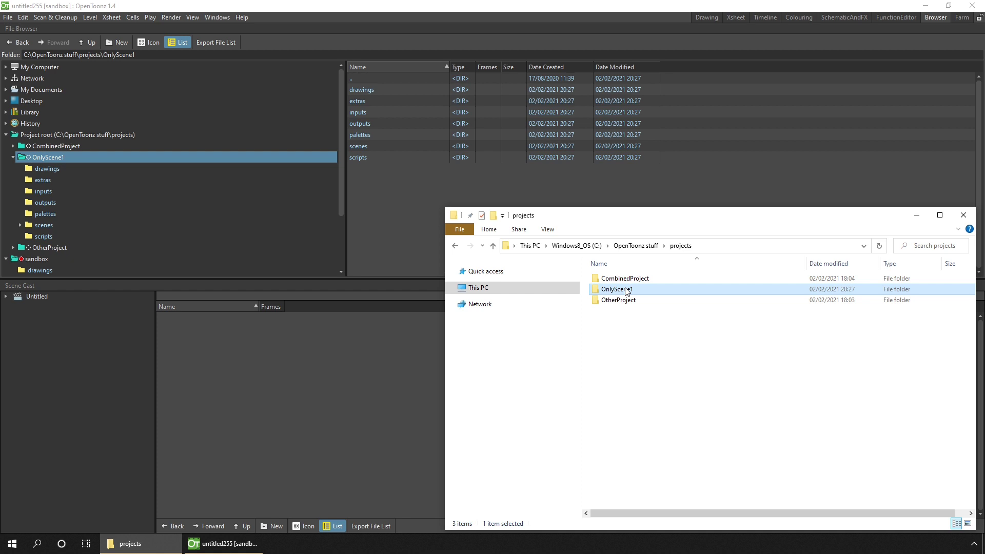
right_click(626, 290)
mouse_move(583, 451)
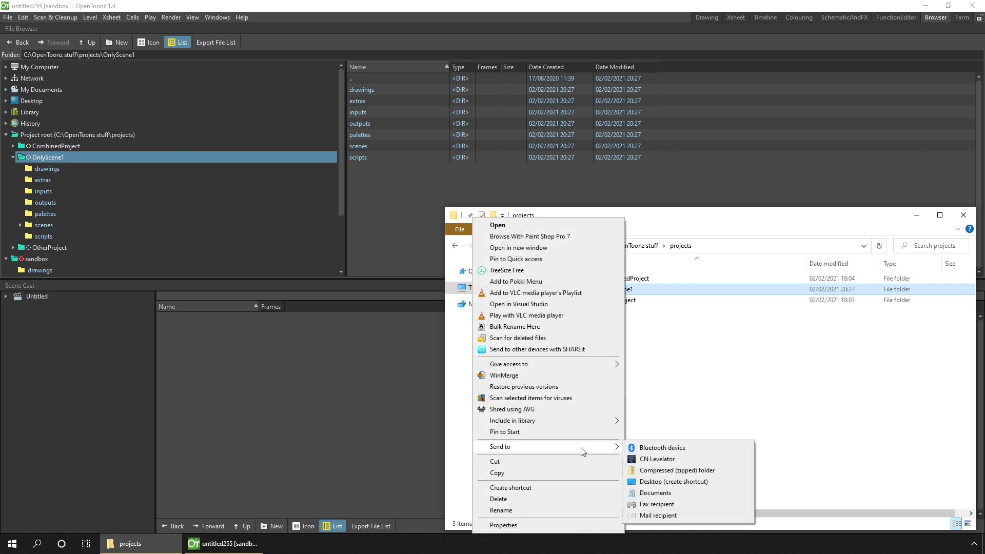
left_click(668, 470)
type("The")
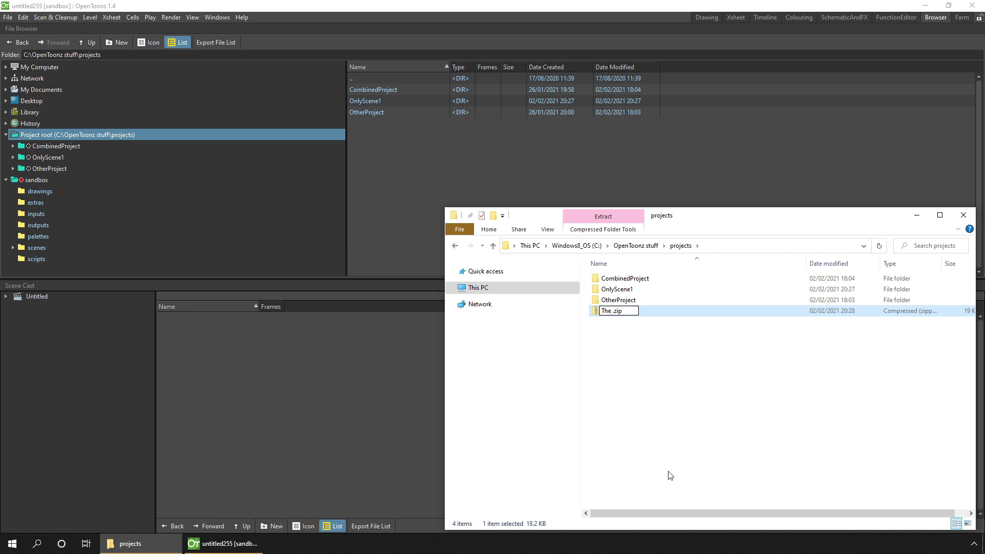
type(" project I promised")
key("Return")
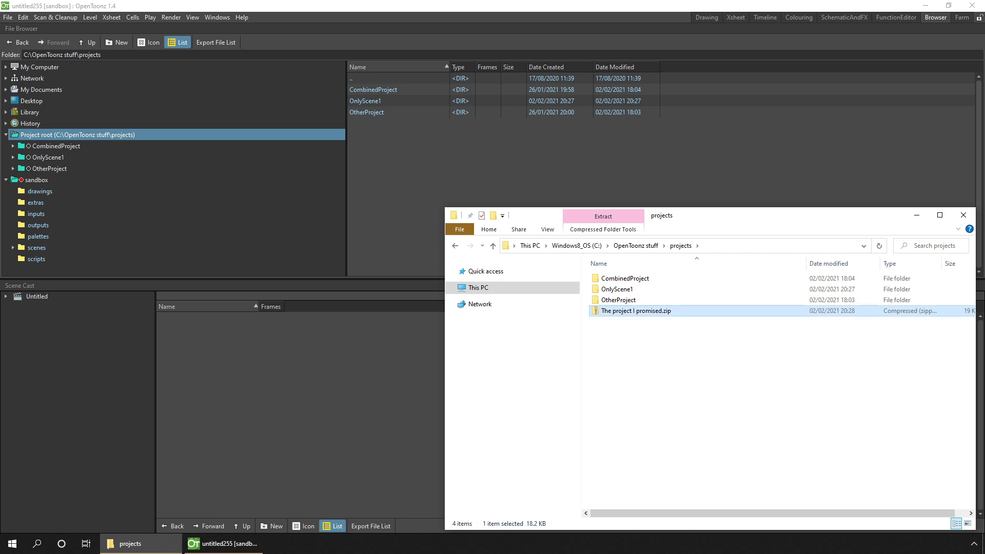
key("super+e")
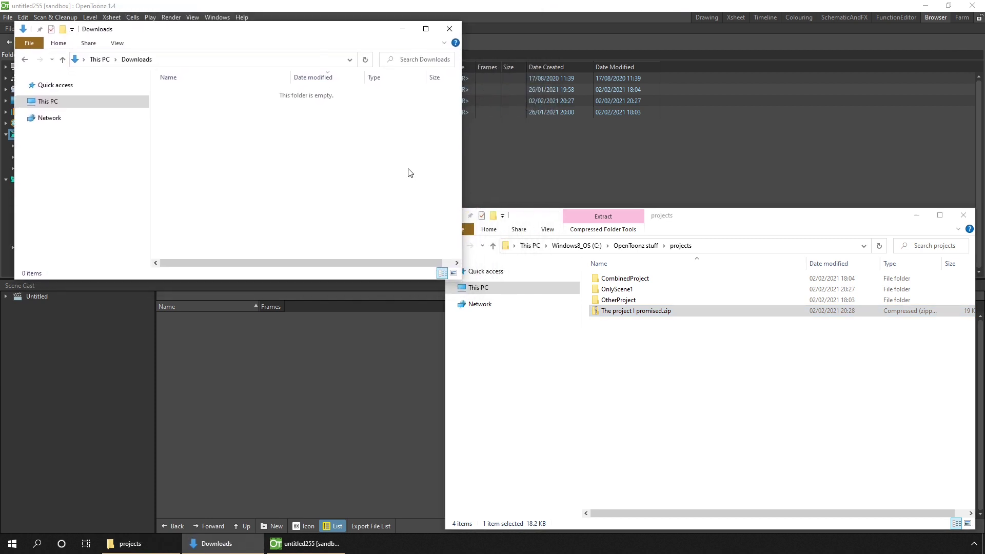
Step: Drag 'The project I promised.zip' into Downloads, extract it, and check the OnlyScene1 folder inside
left_click_drag(630, 315, 265, 183)
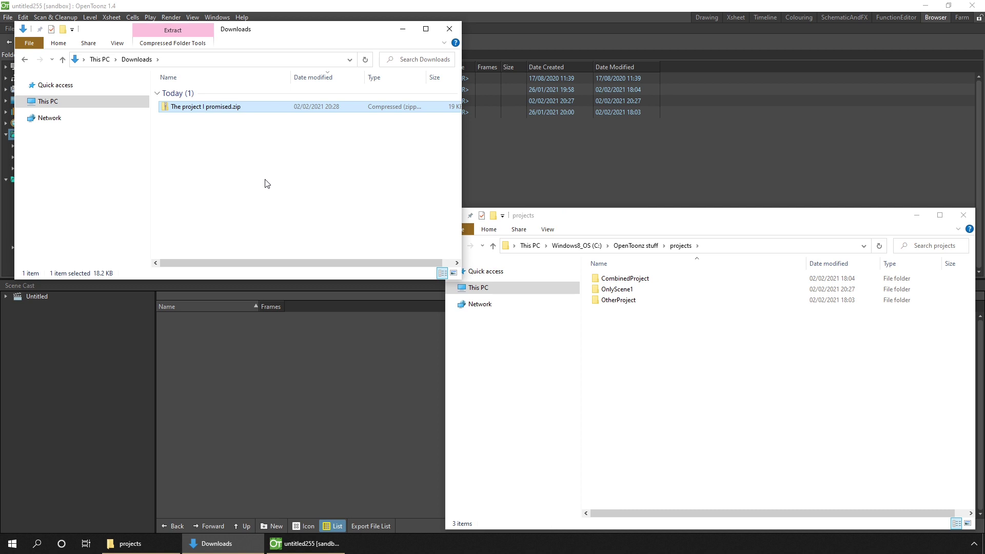
right_click(229, 110)
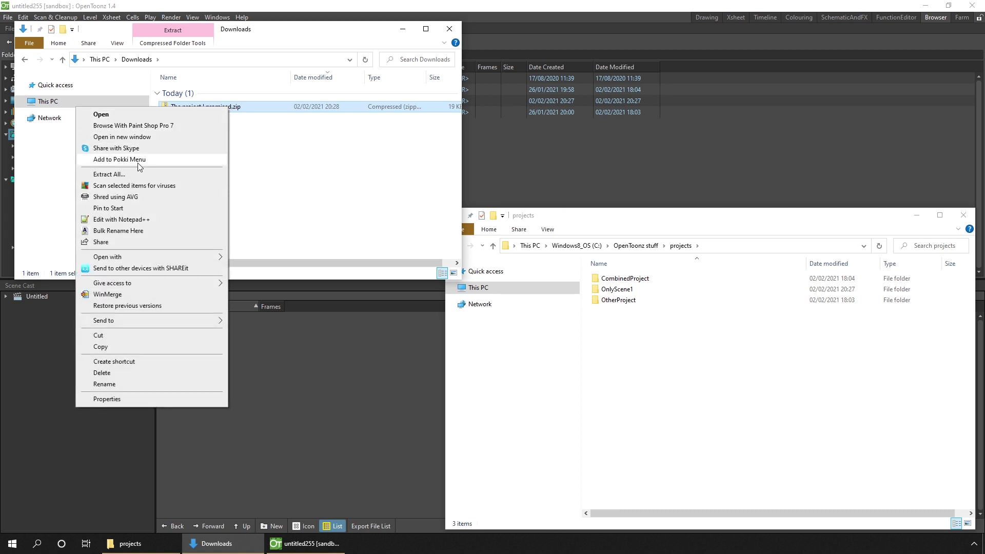
left_click(126, 174)
left_click(591, 368)
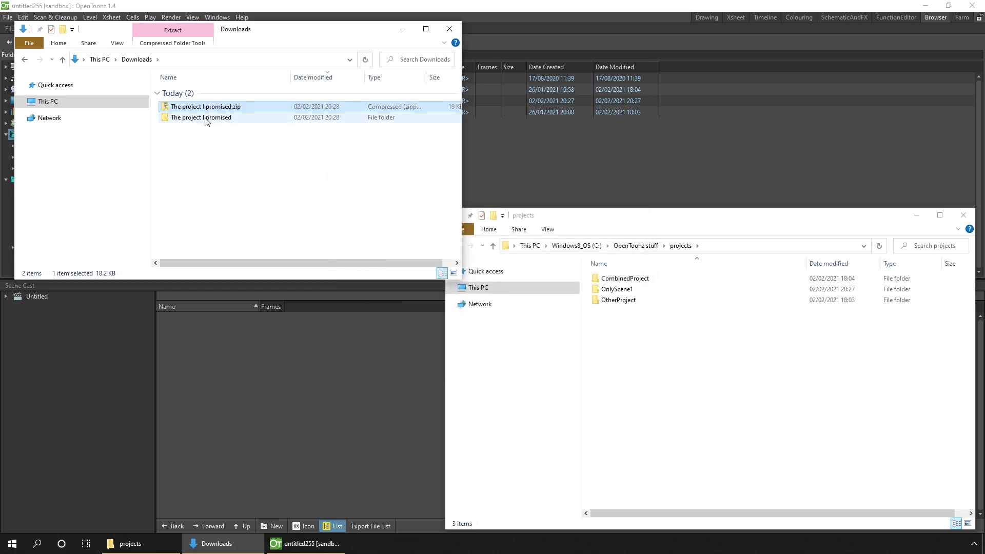
double_click(206, 118)
left_click(188, 94)
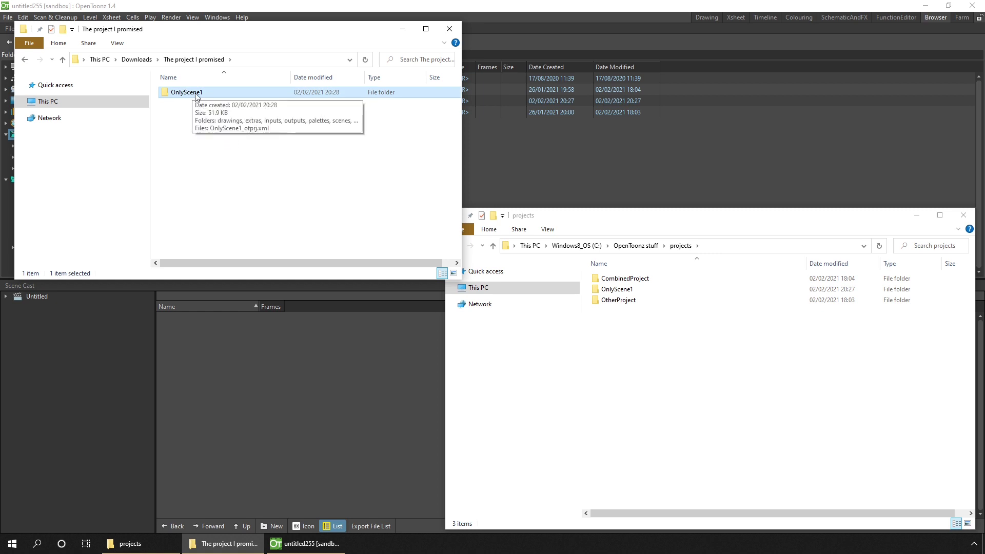
left_click(737, 408)
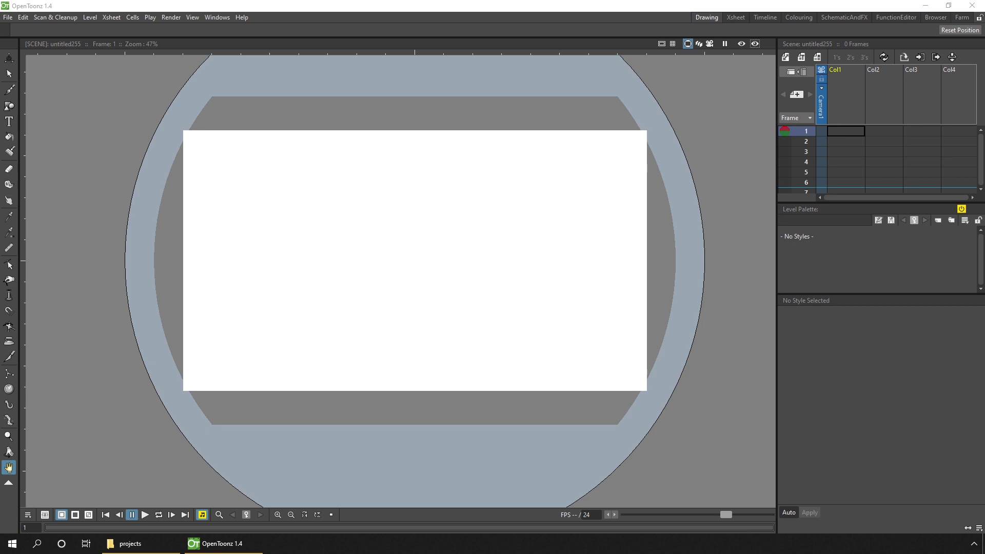
Step: Switch OpenToonz to the Browser room
left_click(934, 17)
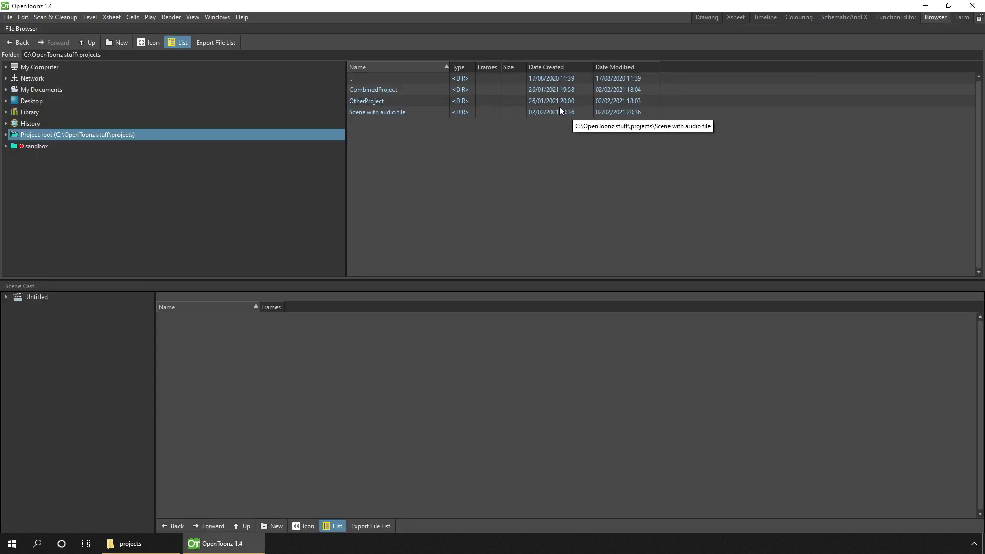
Step: In the File Browser, expand Project root and browse to Scene with audio file's scenes folder
left_click(218, 18)
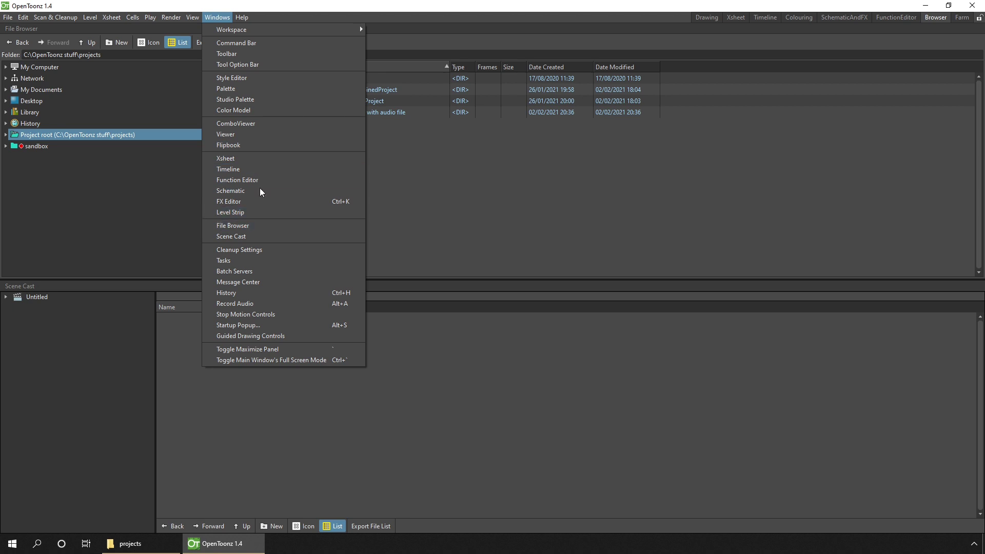
left_click(217, 16)
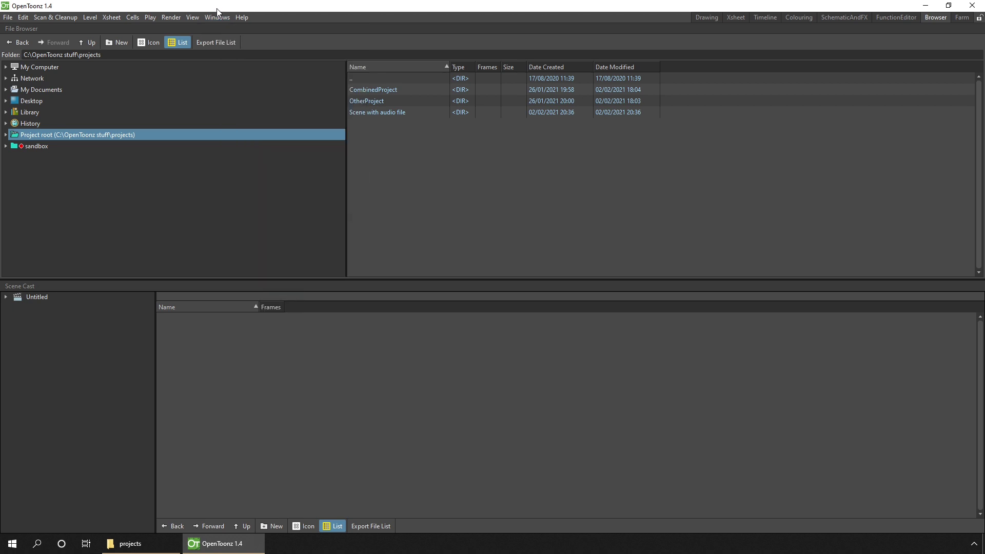
left_click(6, 135)
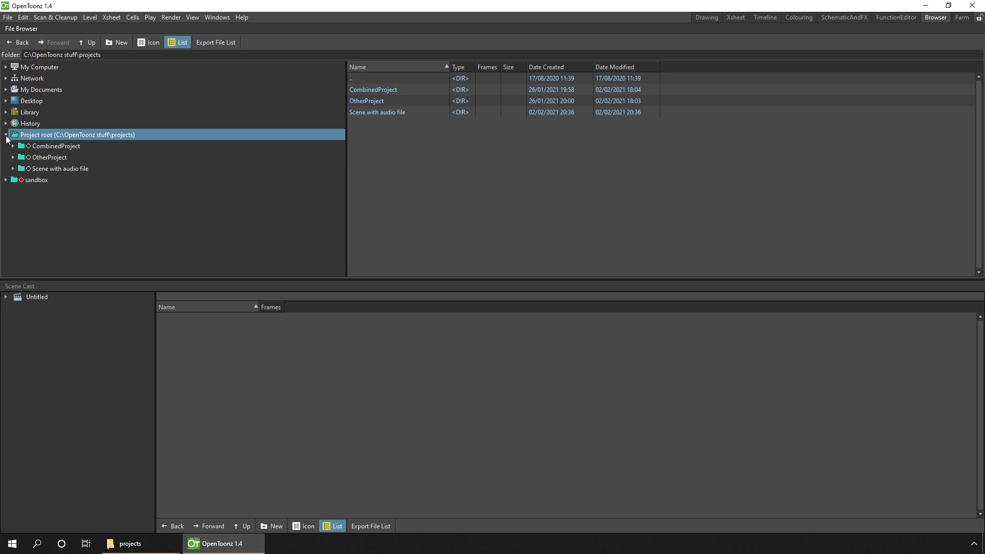
left_click(60, 169)
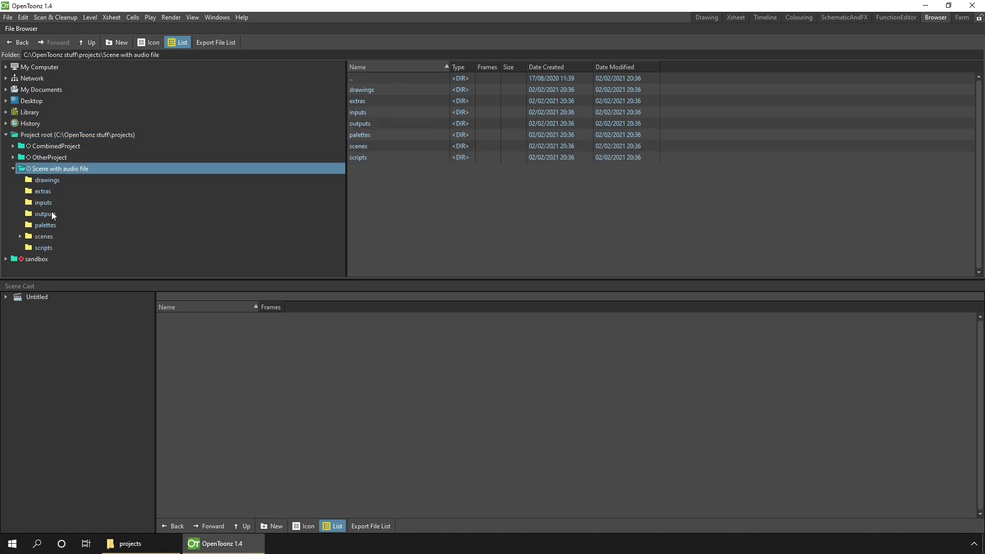
left_click(43, 236)
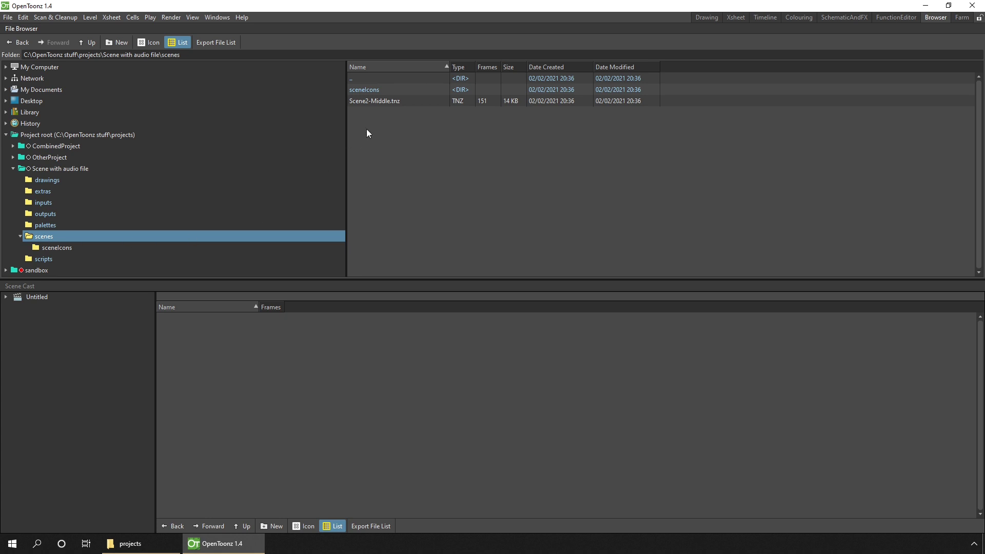
Step: Run Collect Assets on Scene2-Middle.tnz to pull its assets into the project
right_click(383, 100)
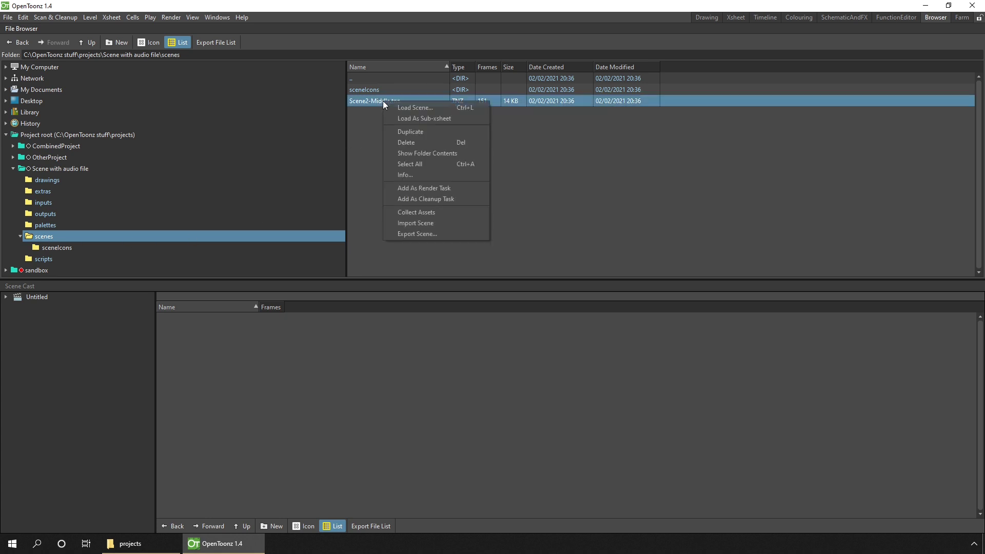
left_click(444, 215)
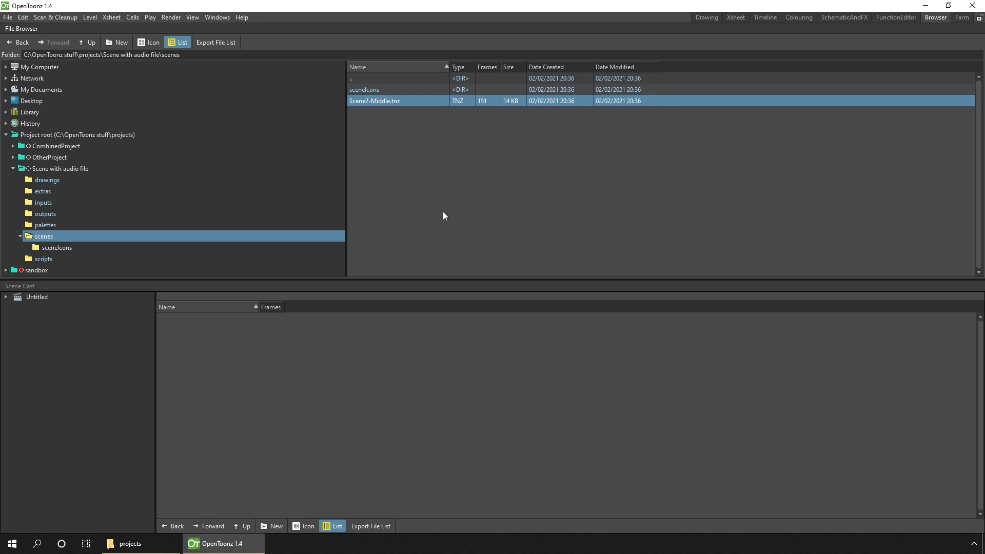
left_click(128, 543)
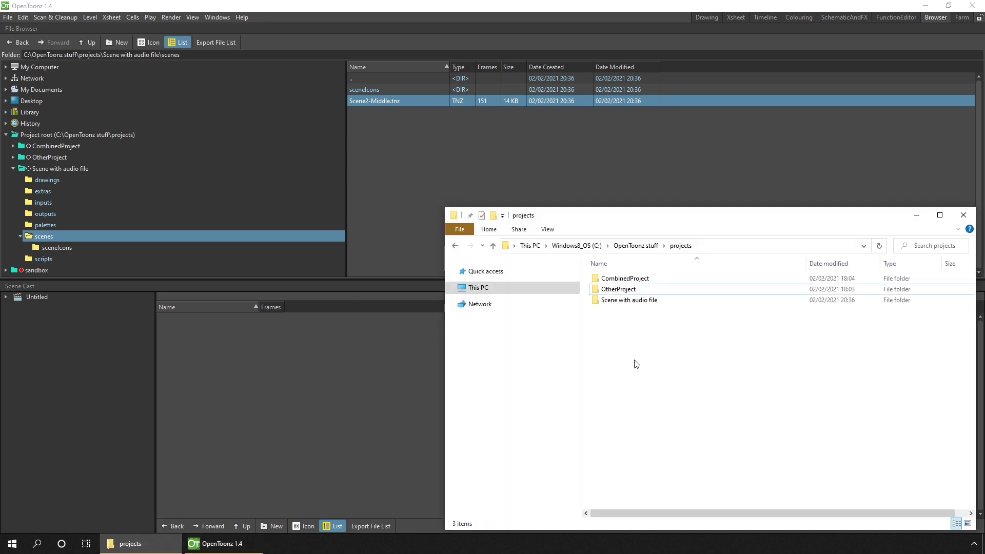
Step: Verify Audio.mp3 sits in Scene with audio file's extras folder, then return to projects
double_click(626, 300)
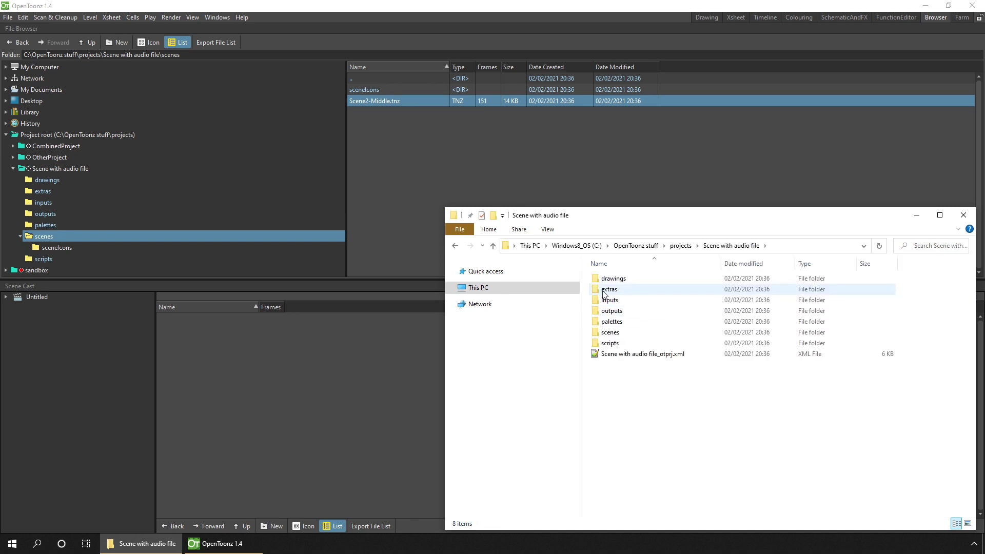
double_click(613, 290)
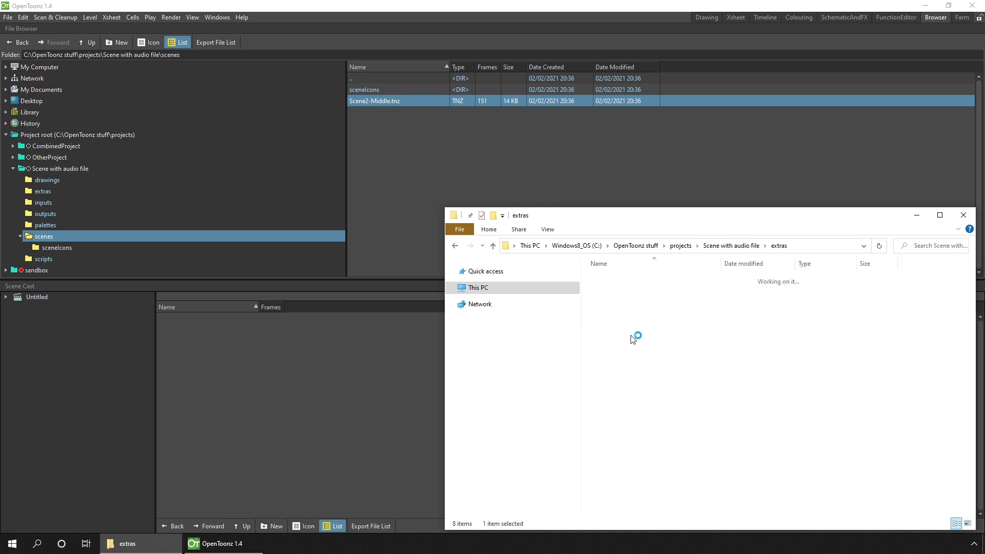
left_click(620, 280)
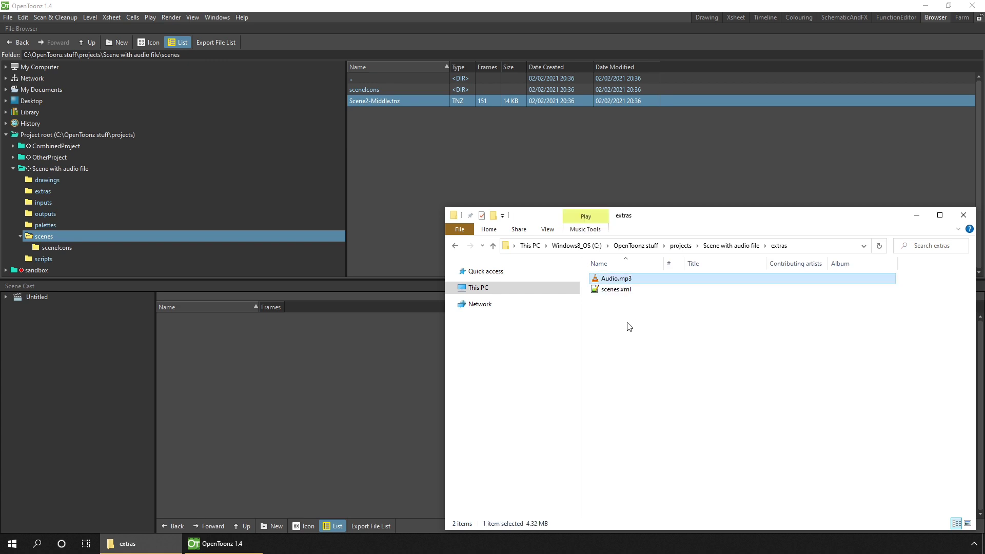
left_click(689, 247)
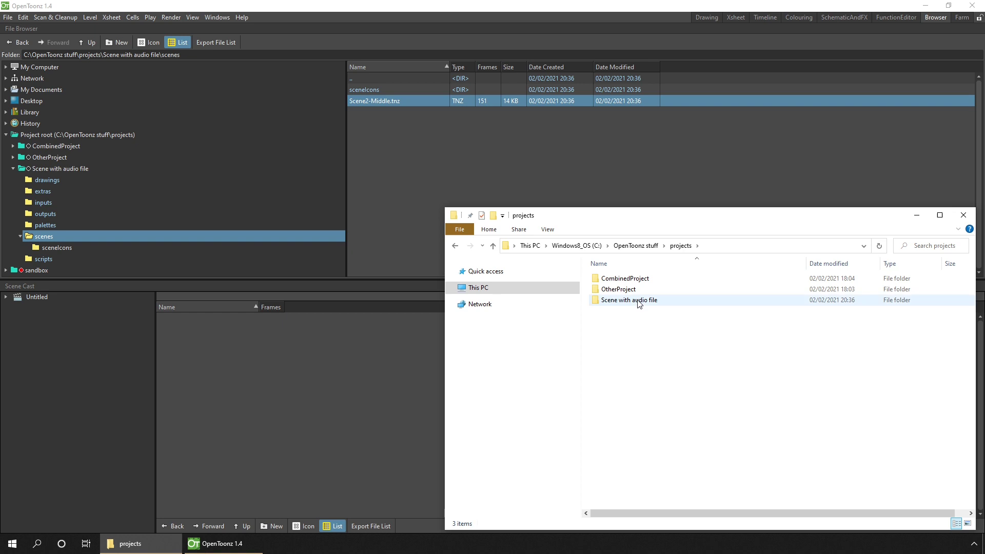
Step: Send the Scene with audio file folder to a zip named 'The scene for you to continue working on'
right_click(639, 304)
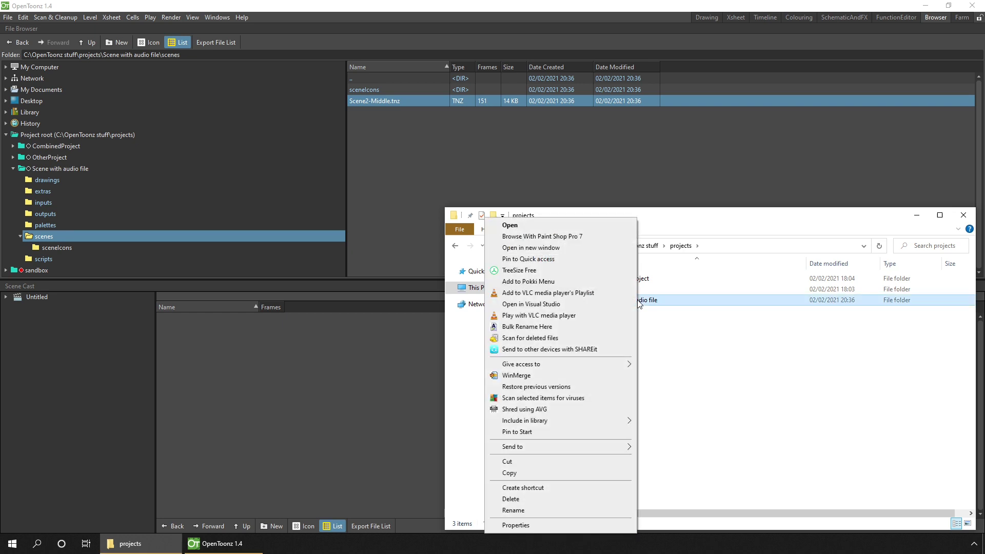
mouse_move(597, 450)
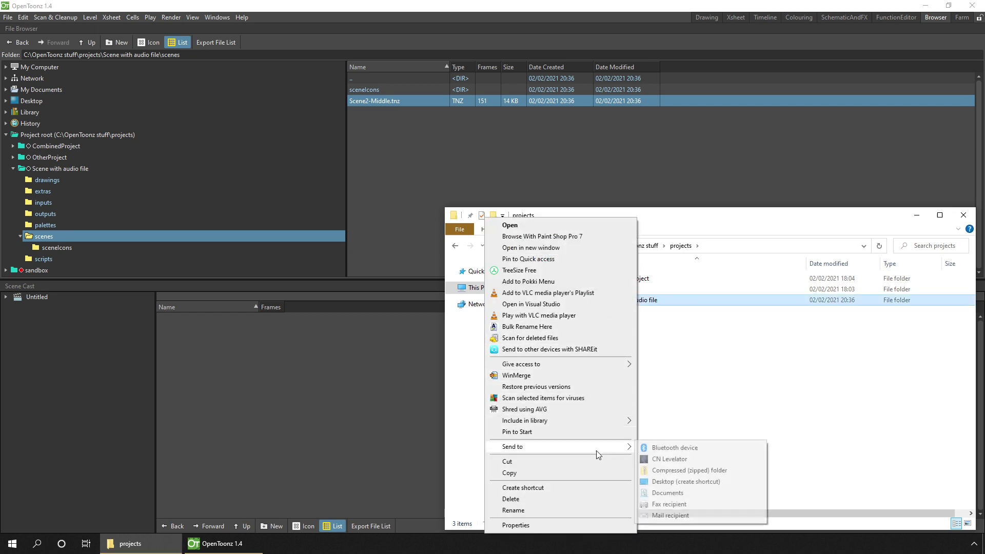
left_click(673, 471)
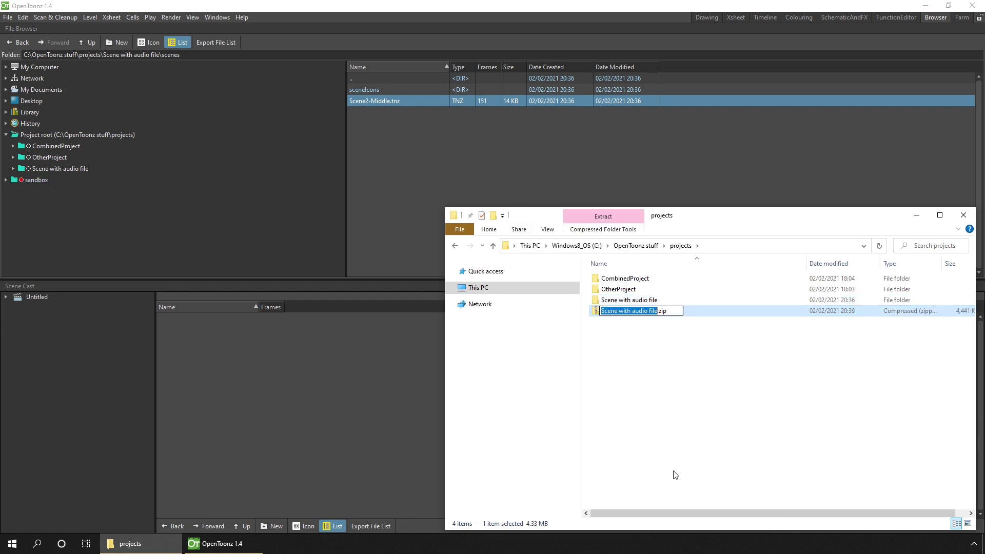
type("The scene")
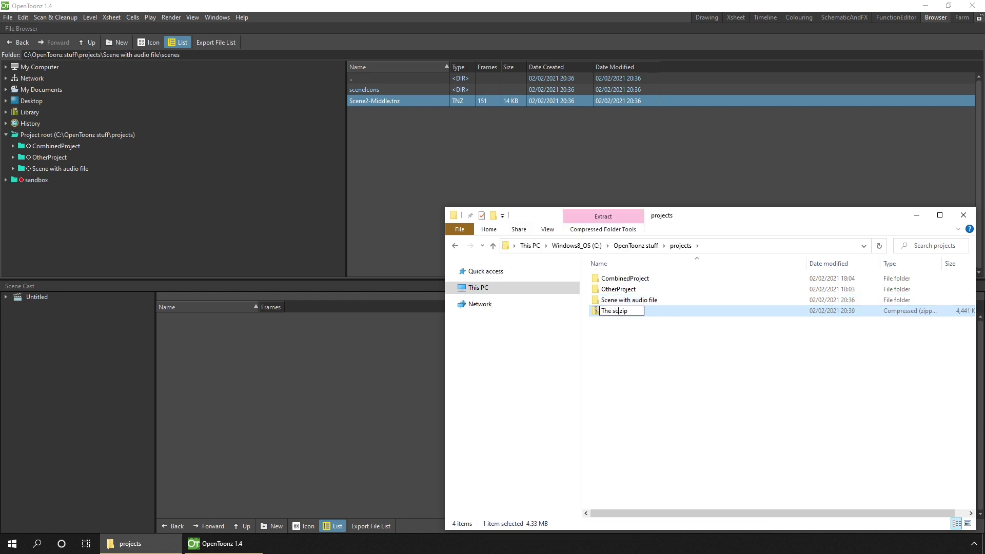
type(" for you to continue working on")
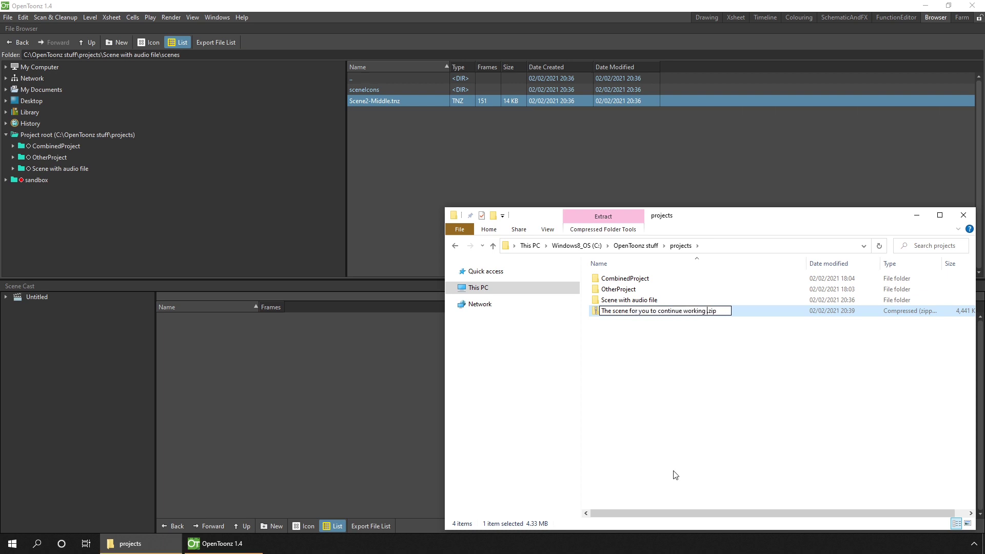
left_click(672, 535)
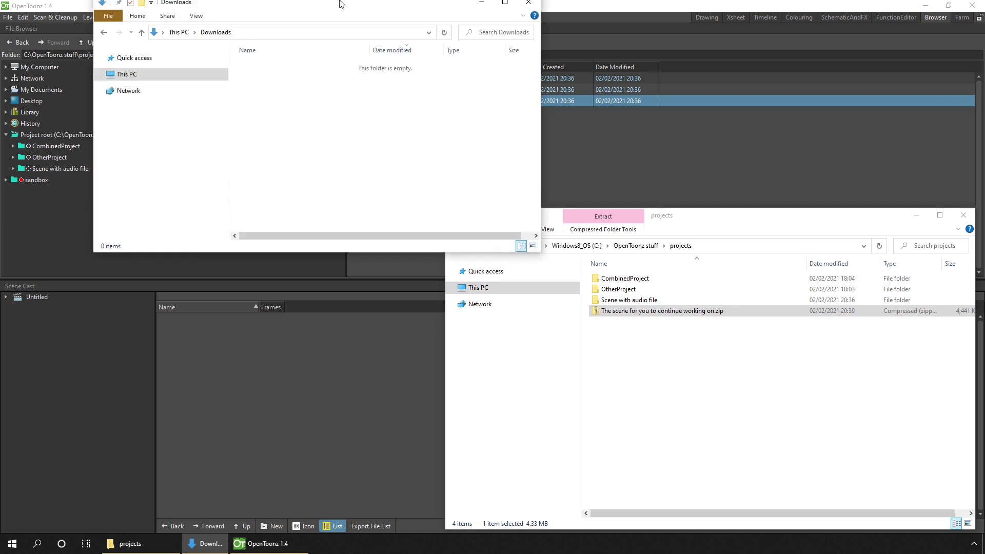
Step: Move the new zip into the Downloads window and extract it there
left_click_drag(347, 8, 266, 36)
left_click_drag(646, 311, 199, 175)
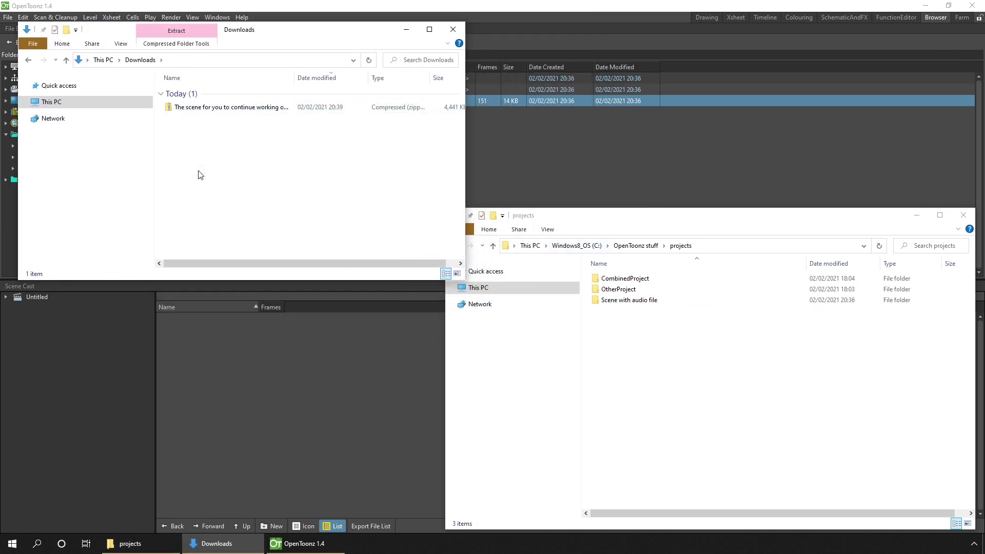
right_click(211, 108)
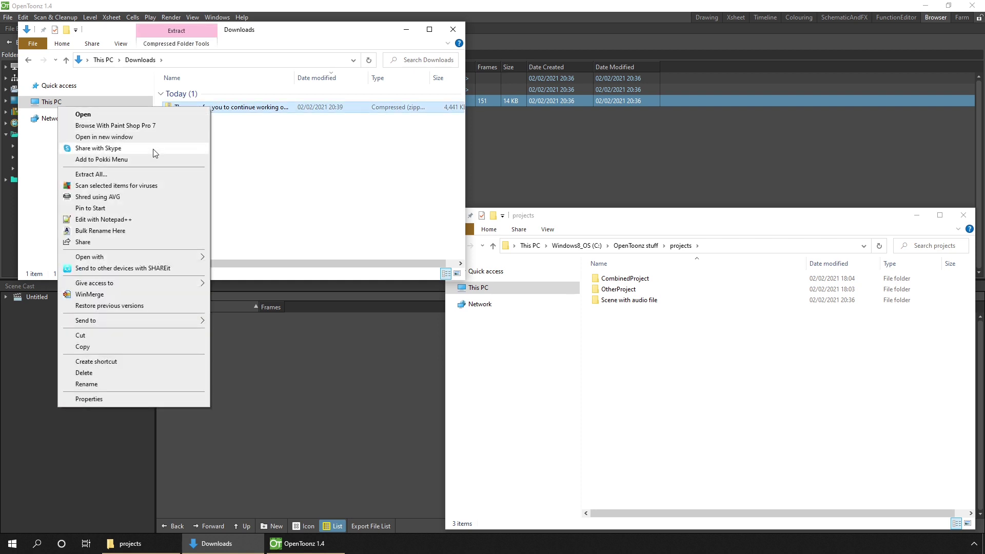
left_click(106, 174)
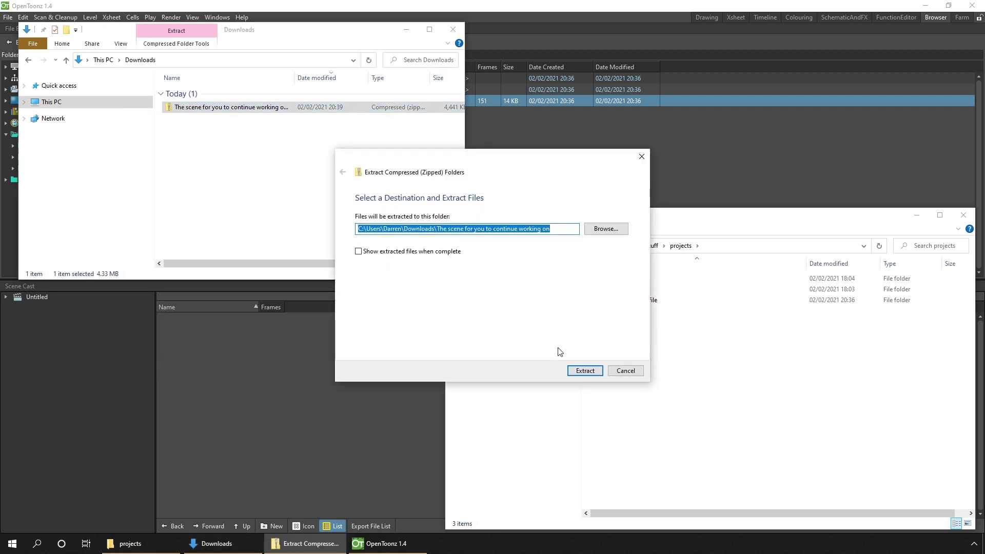
left_click(592, 370)
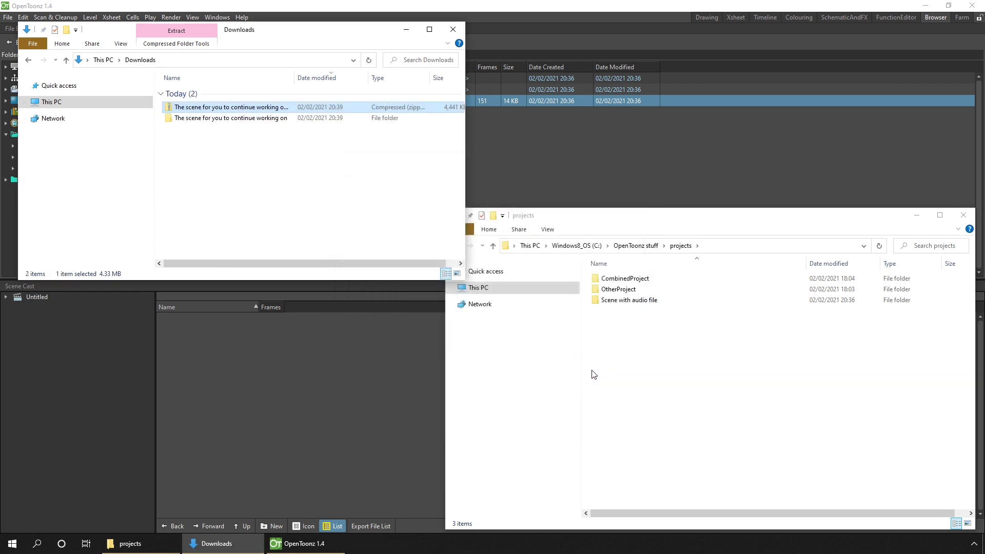
Step: Browse the extracted folder to confirm the Scene with audio file project is inside
left_click(202, 124)
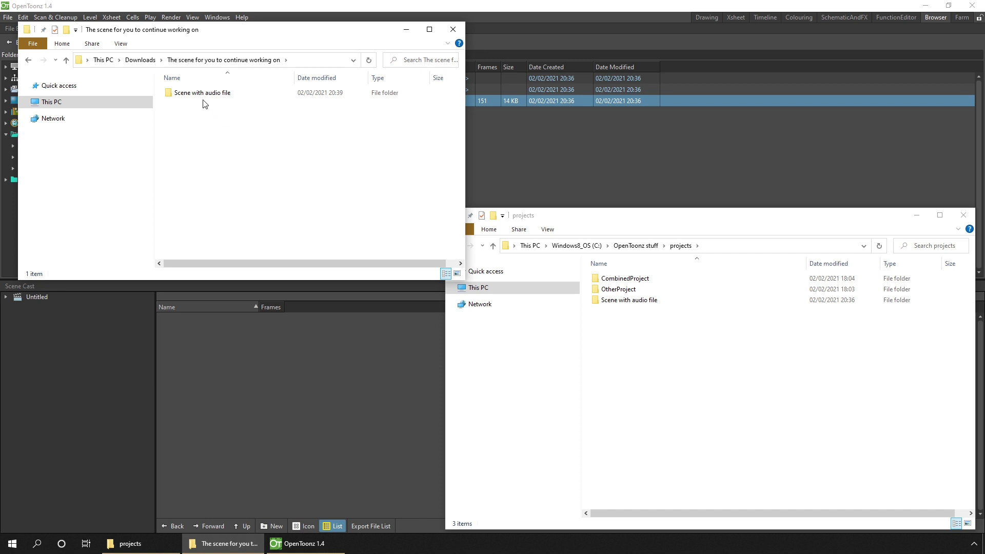
left_click(203, 97)
double_click(203, 97)
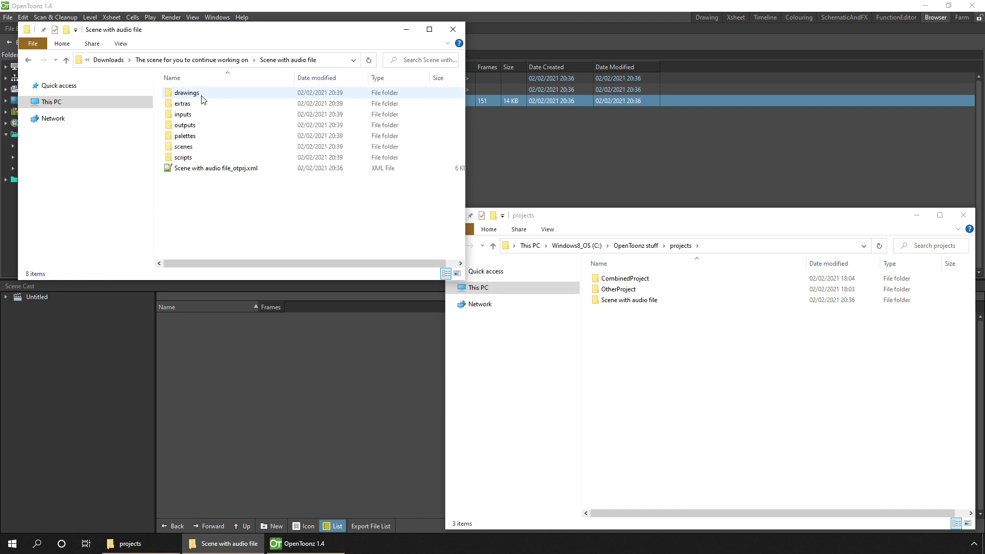
left_click(235, 59)
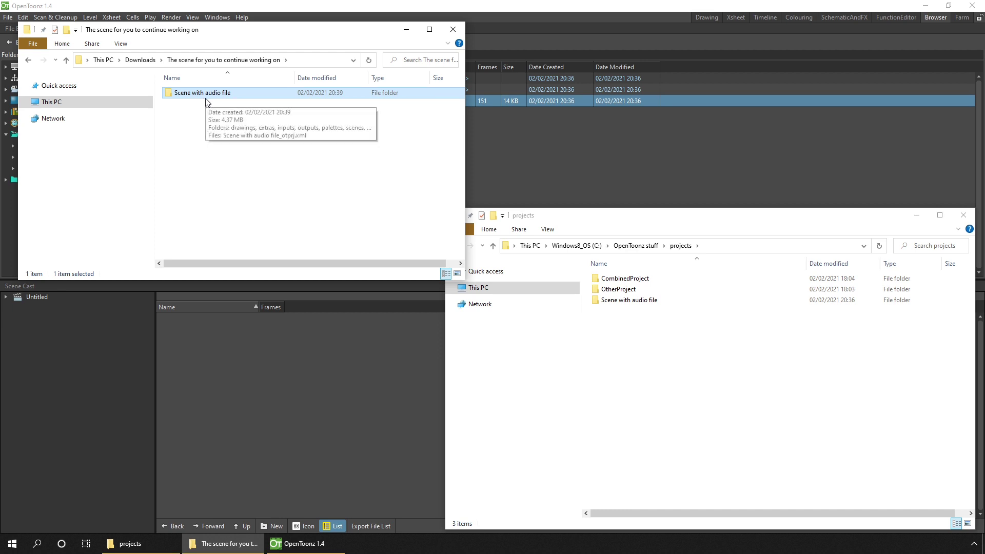
Step: Bring the projects folder Explorer window back to the front
left_click(717, 386)
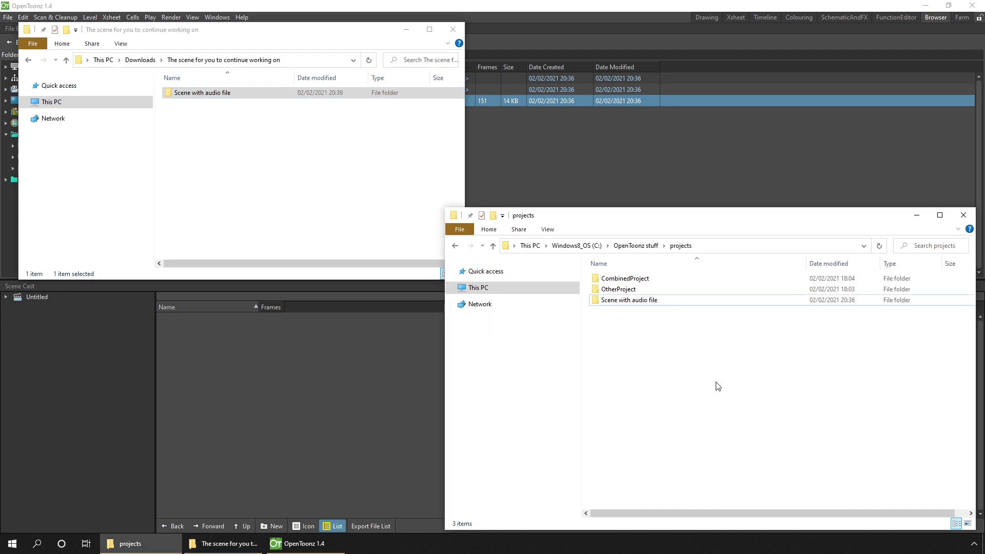